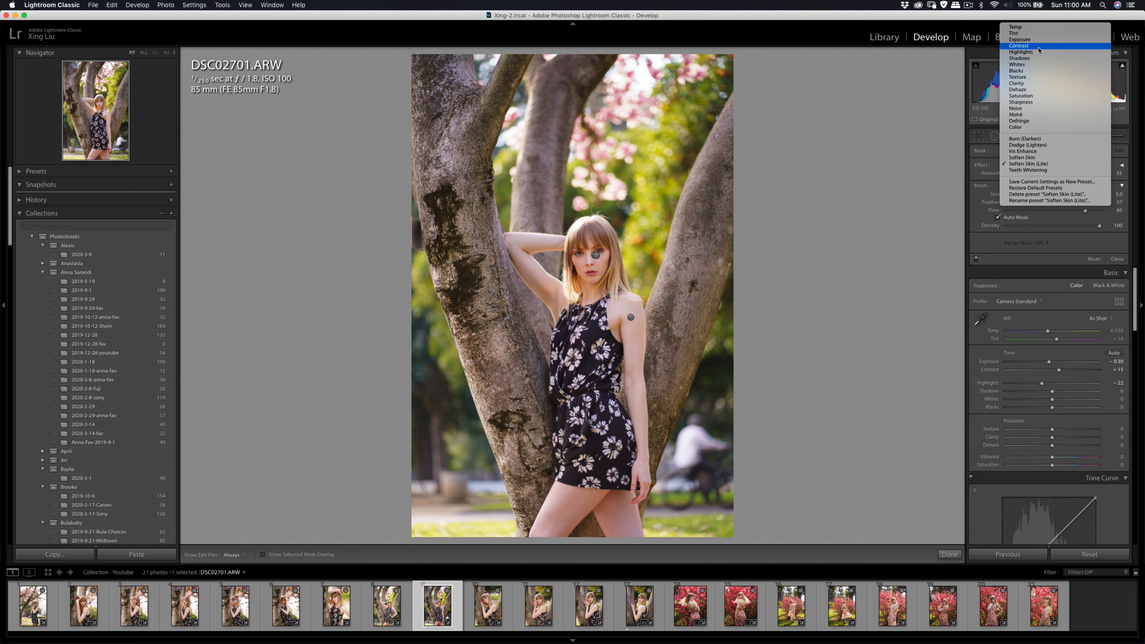
Step: Switch the brush effect to Shadows and paint it over the subject's neck with a size 7.0 brush, adjustment pins hidden
click(1019, 58)
key(h)
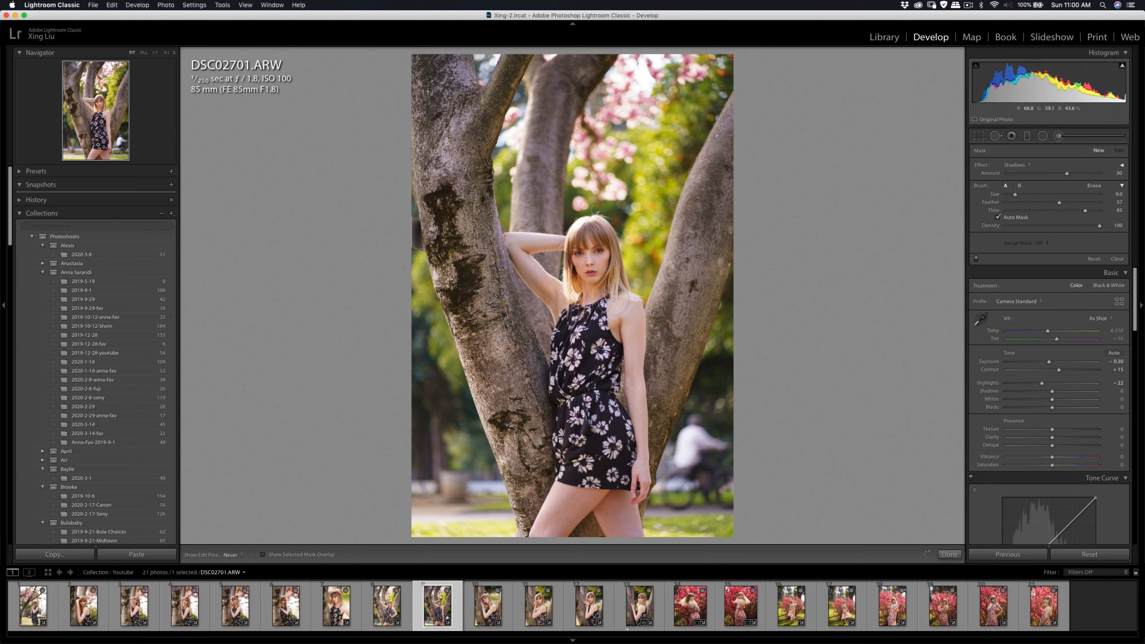
key(bracketleft)
key(bracketleft)
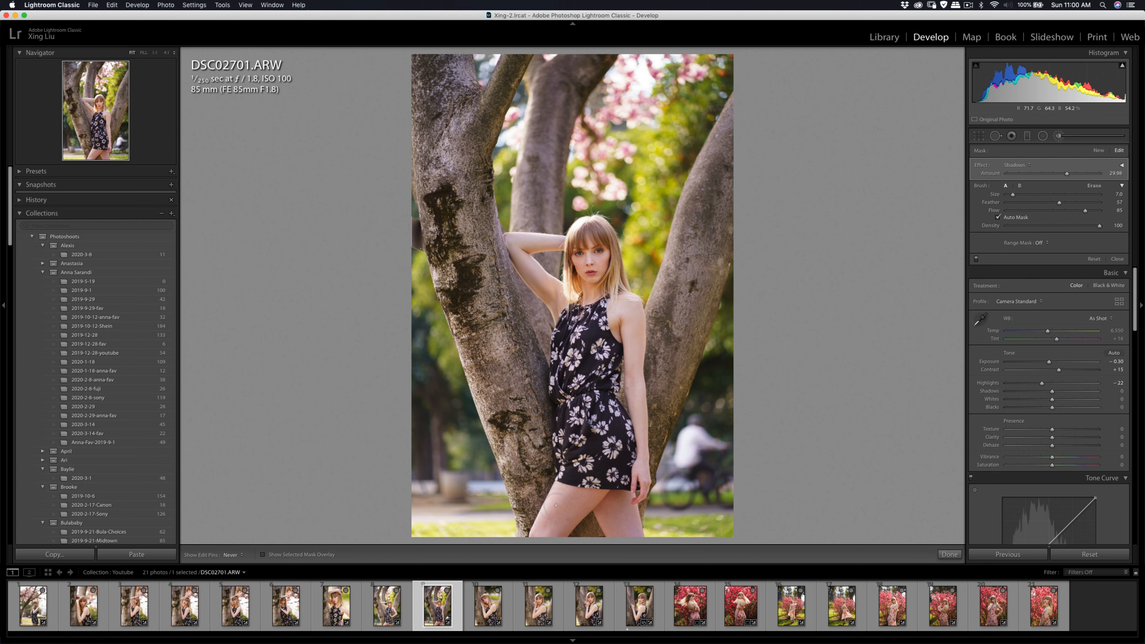
key(h)
click(1058, 137)
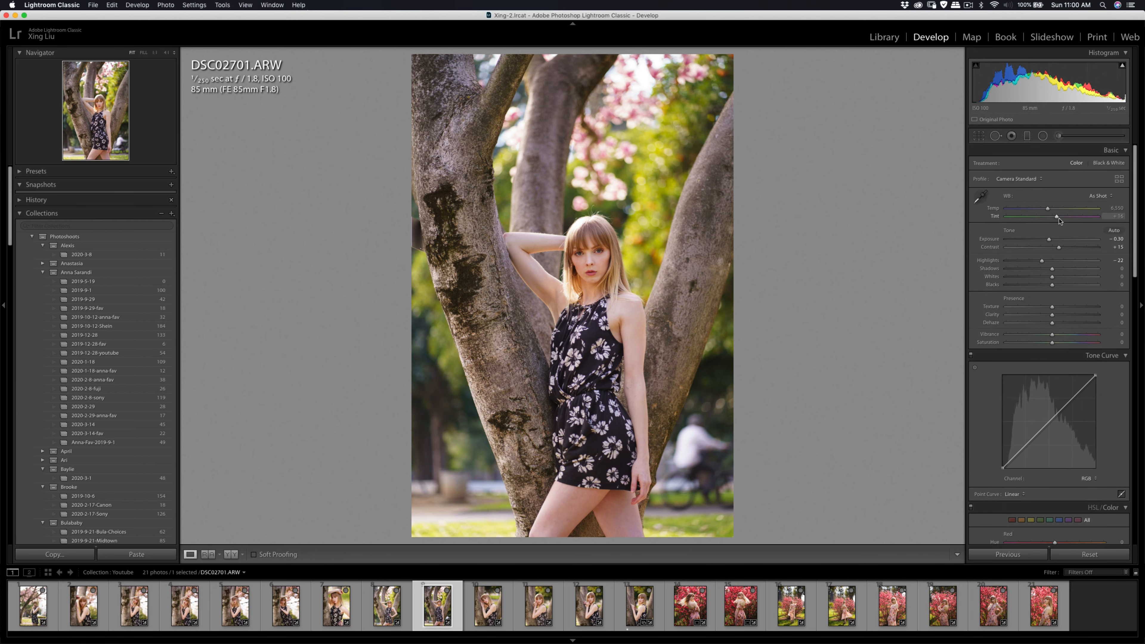
Step: Set Contrast to +21 and brush a second Shadows adjustment around the chin with a size 10.0 brush
drag(1058, 248, 1061, 250)
click(1059, 136)
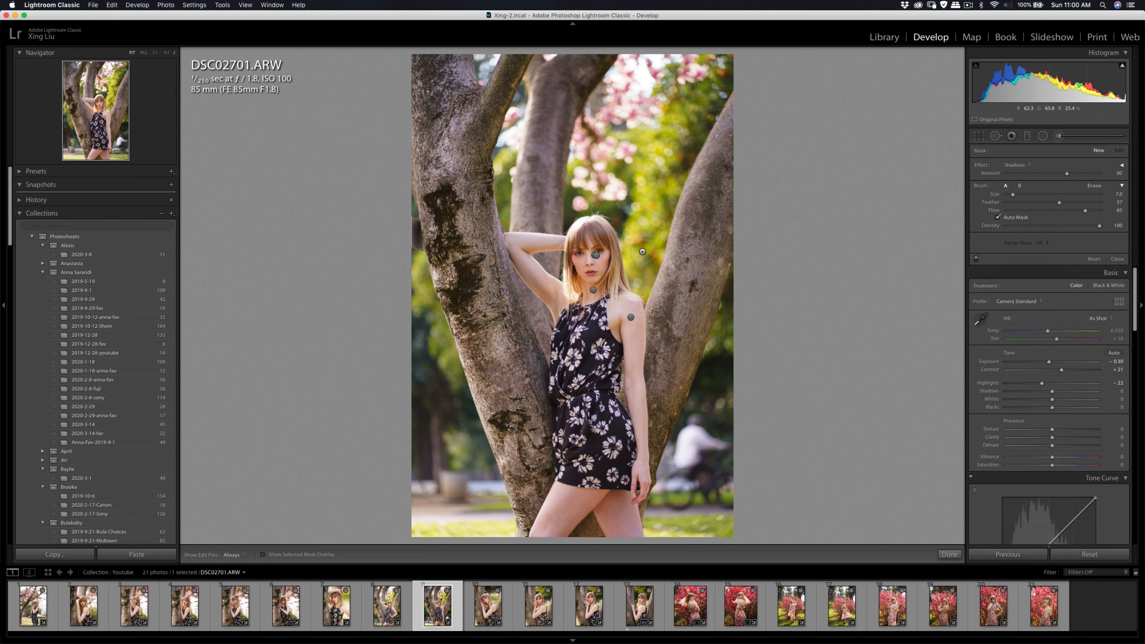
key(h)
key(bracketright)
key(h)
click(1062, 136)
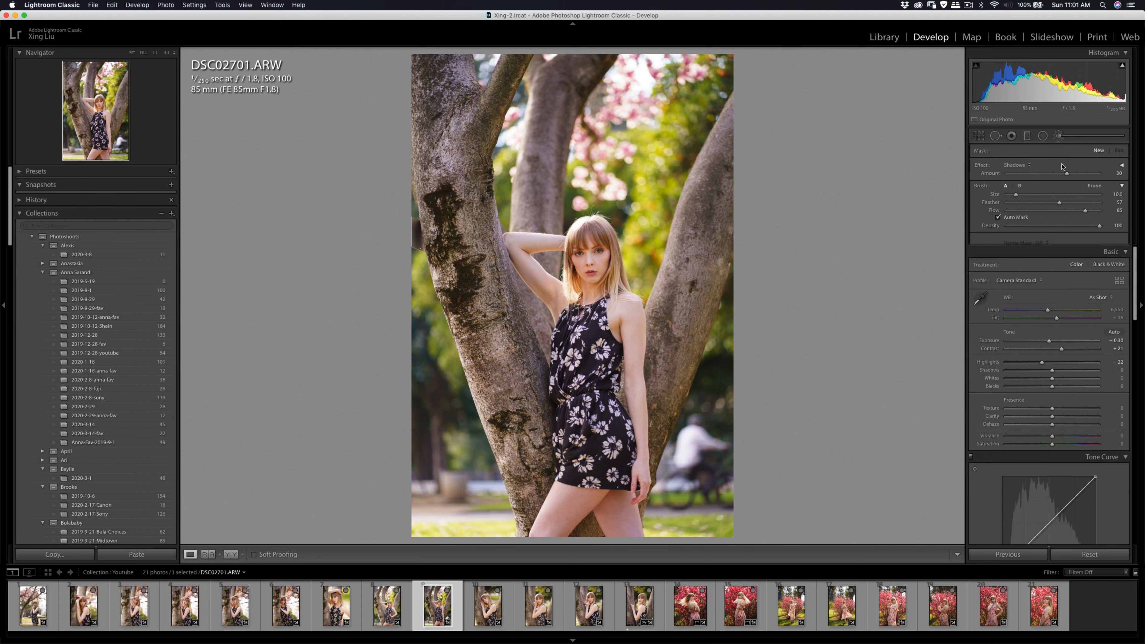
Step: Crop the photo to the 4 x 5 / 8 x 10 aspect ratio, tightening the frame around the woman
key(r)
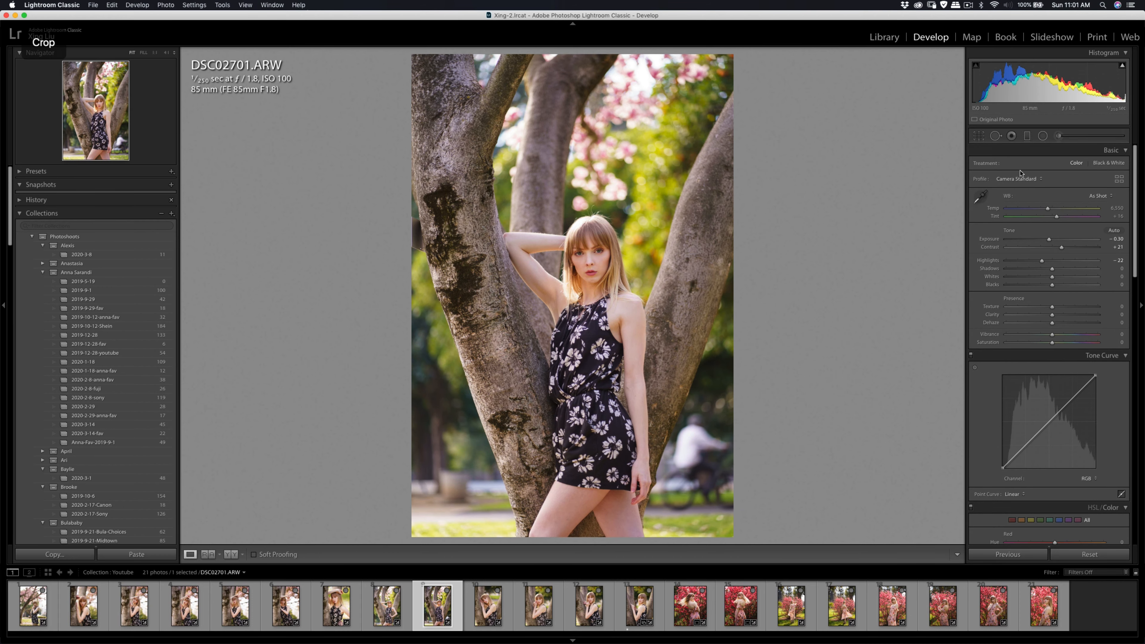
click(1096, 167)
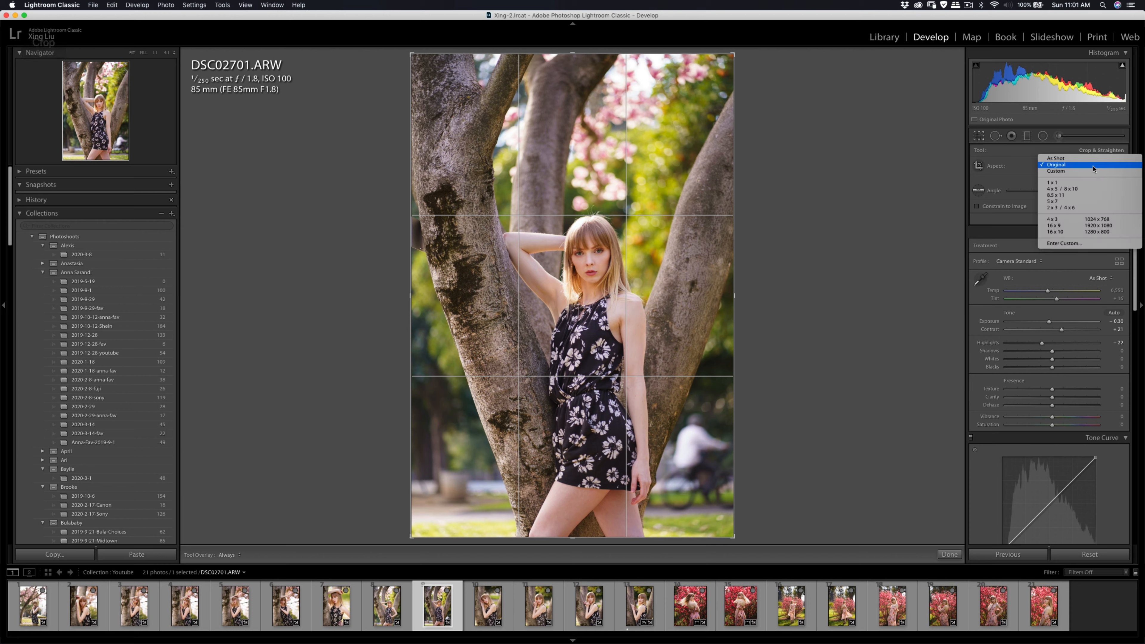
click(756, 124)
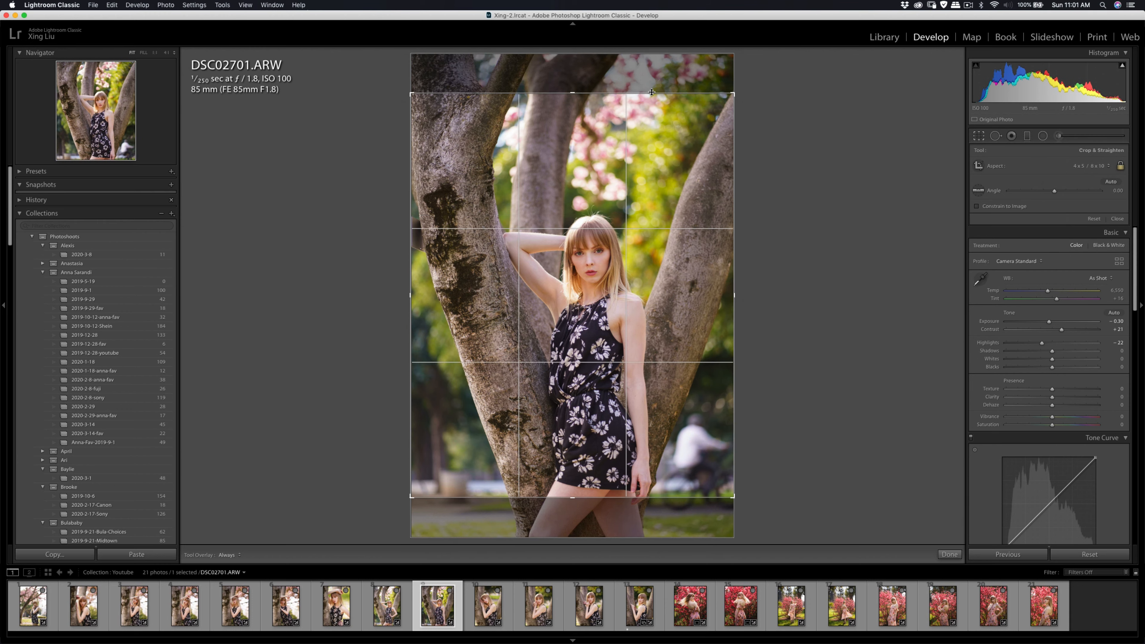
drag(651, 93, 648, 113)
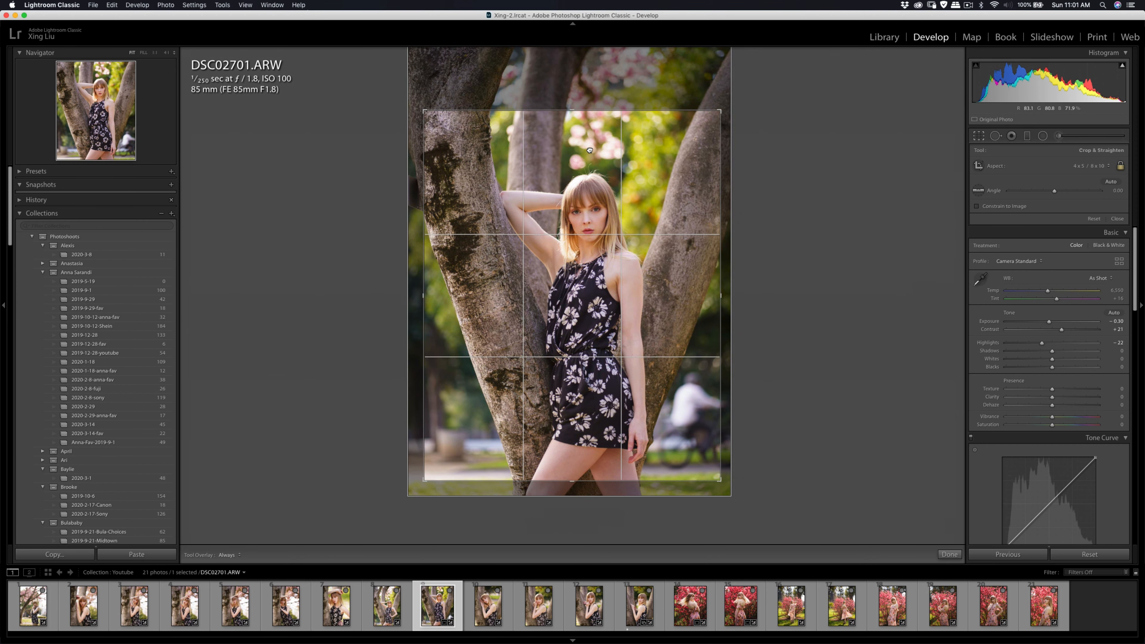
drag(589, 150, 592, 147)
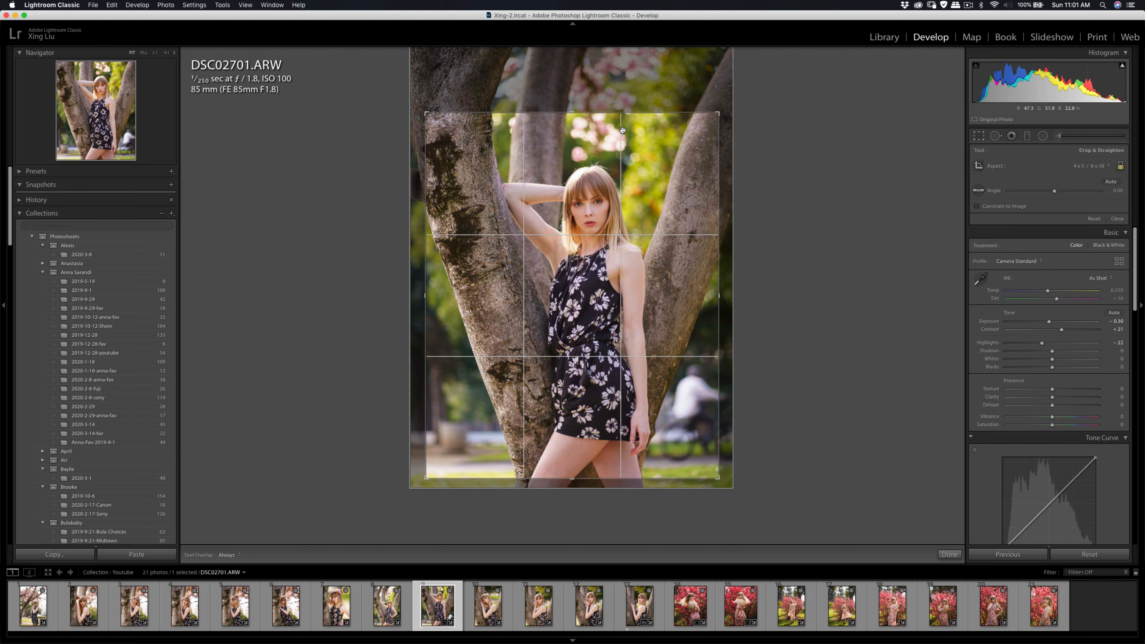
key(Return)
Step: Check the face up close, then reposition the photo slightly lower and further left within the crop
click(619, 165)
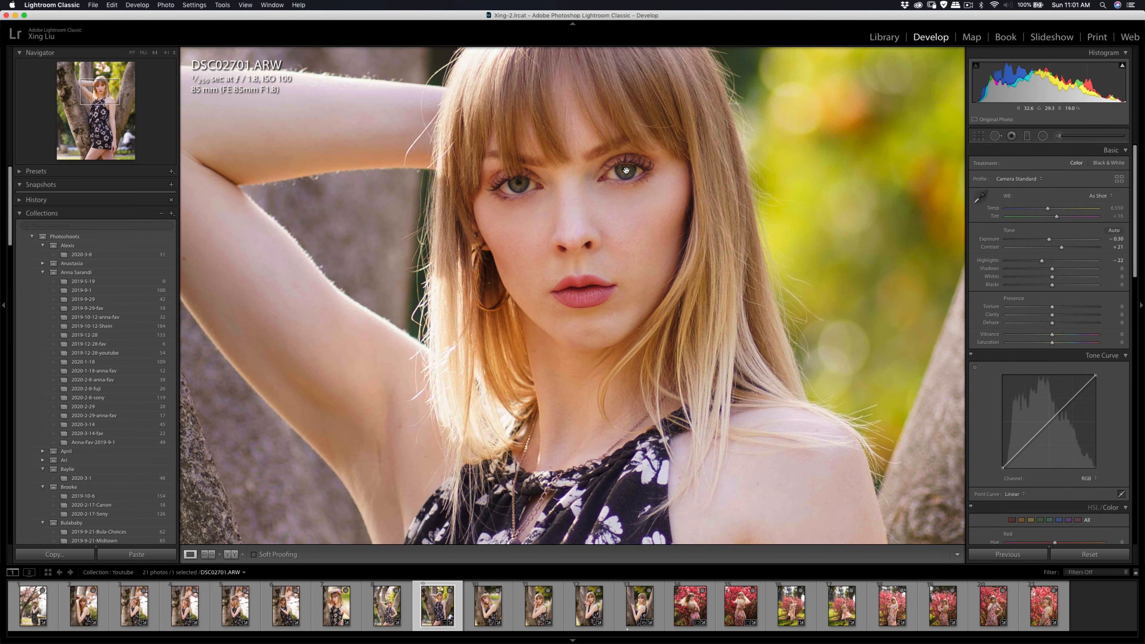
click(634, 172)
key(r)
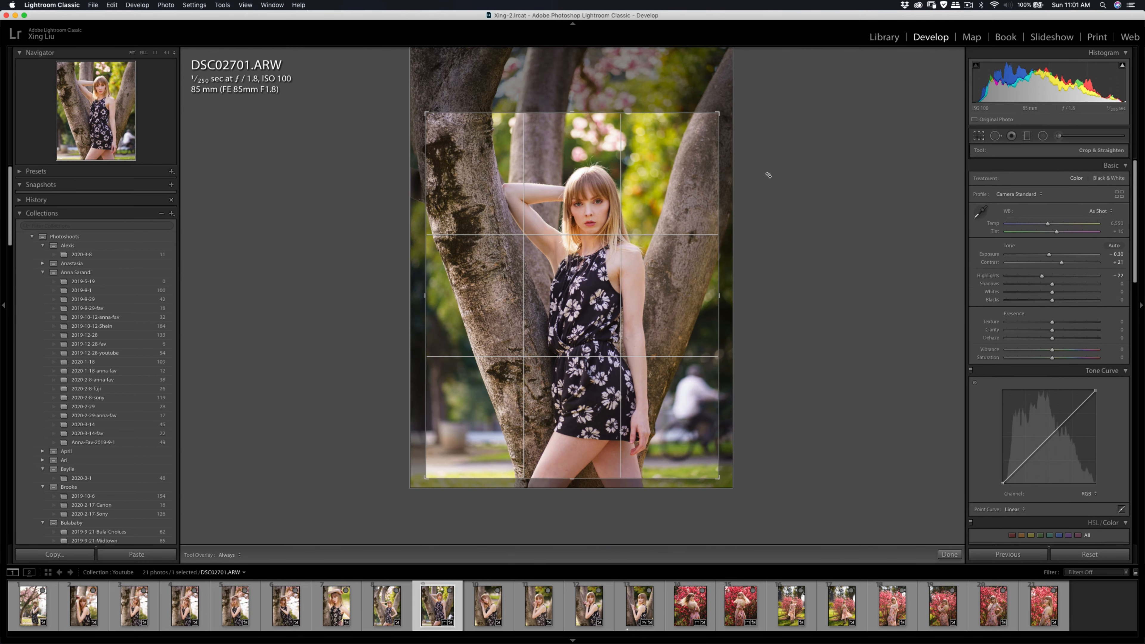
drag(694, 188, 693, 192)
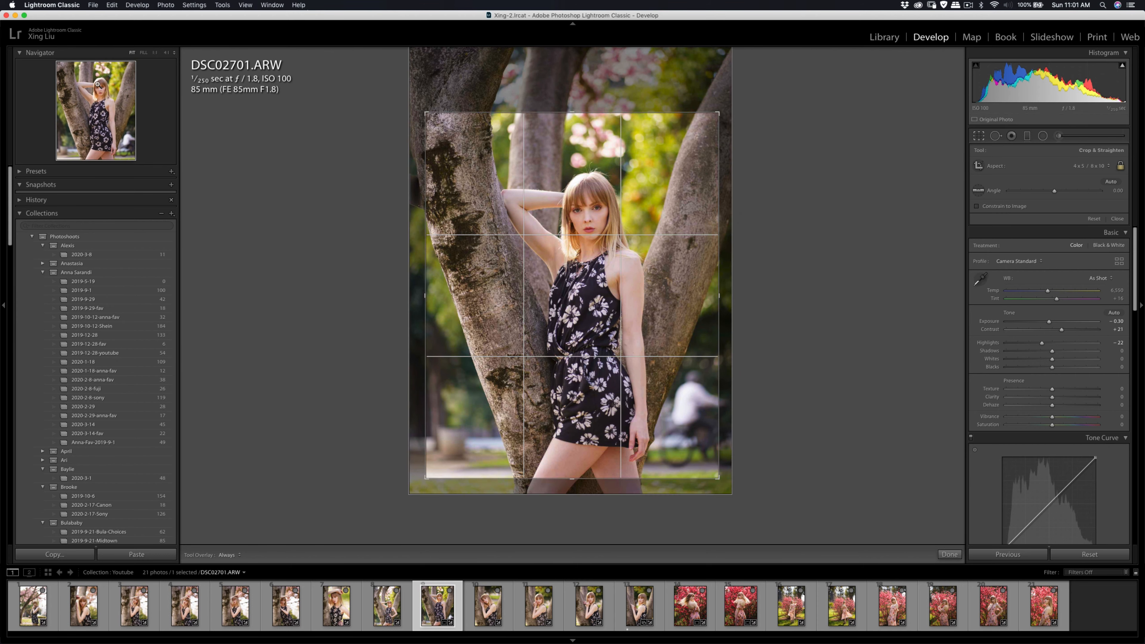
drag(525, 193, 523, 193)
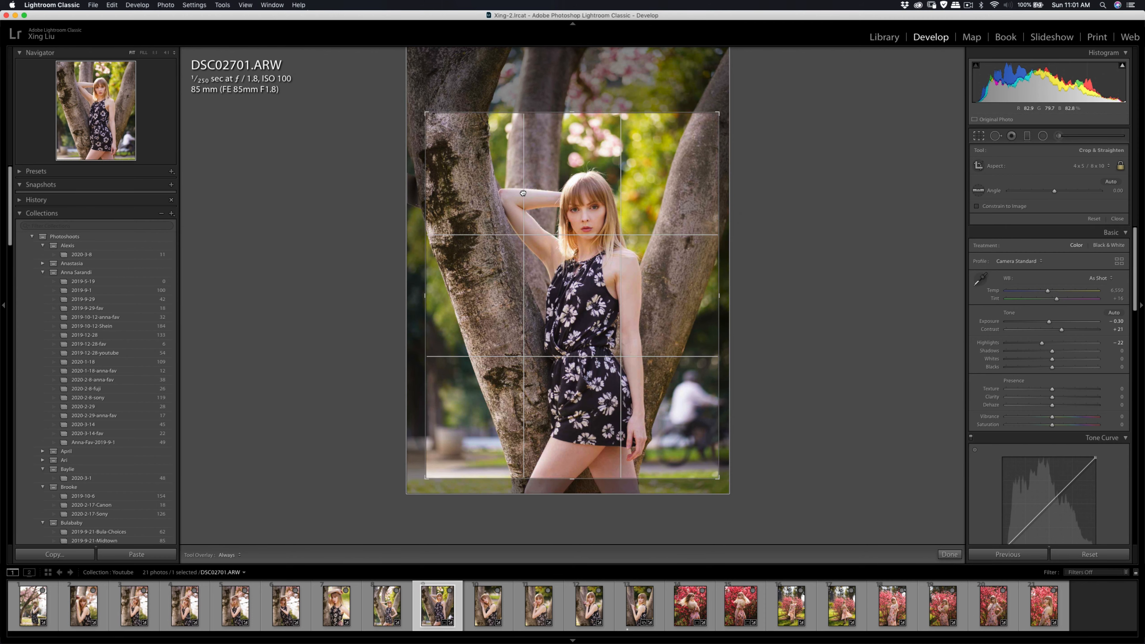
key(Return)
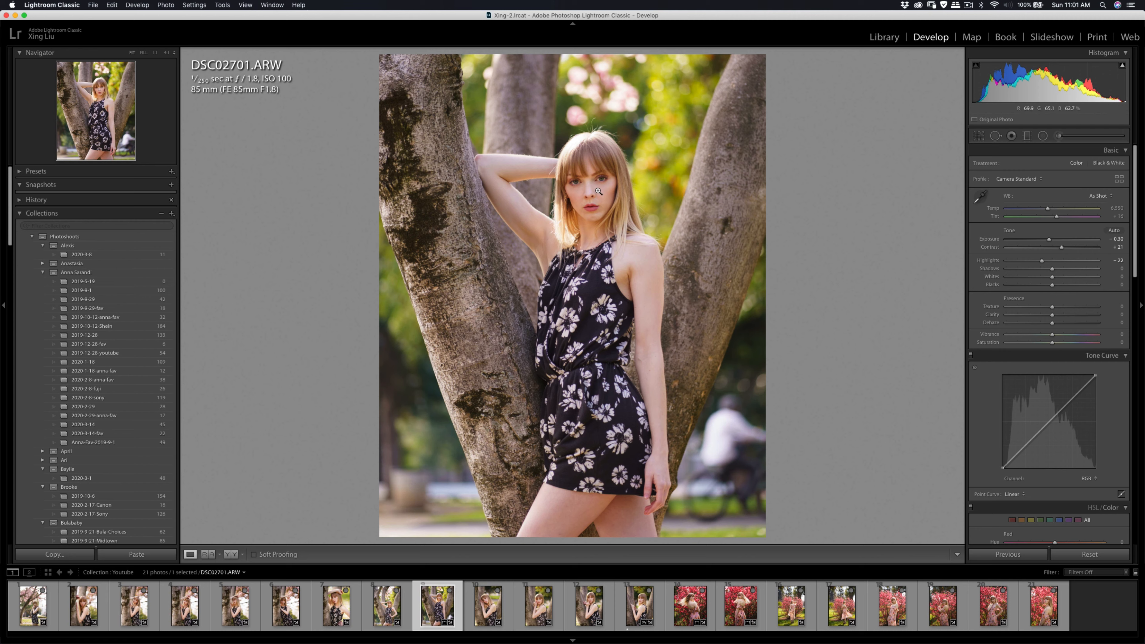
Step: Examine the Soften Skin (Lite) brush adjustment on the face with the edit pins hidden
click(1058, 135)
click(599, 183)
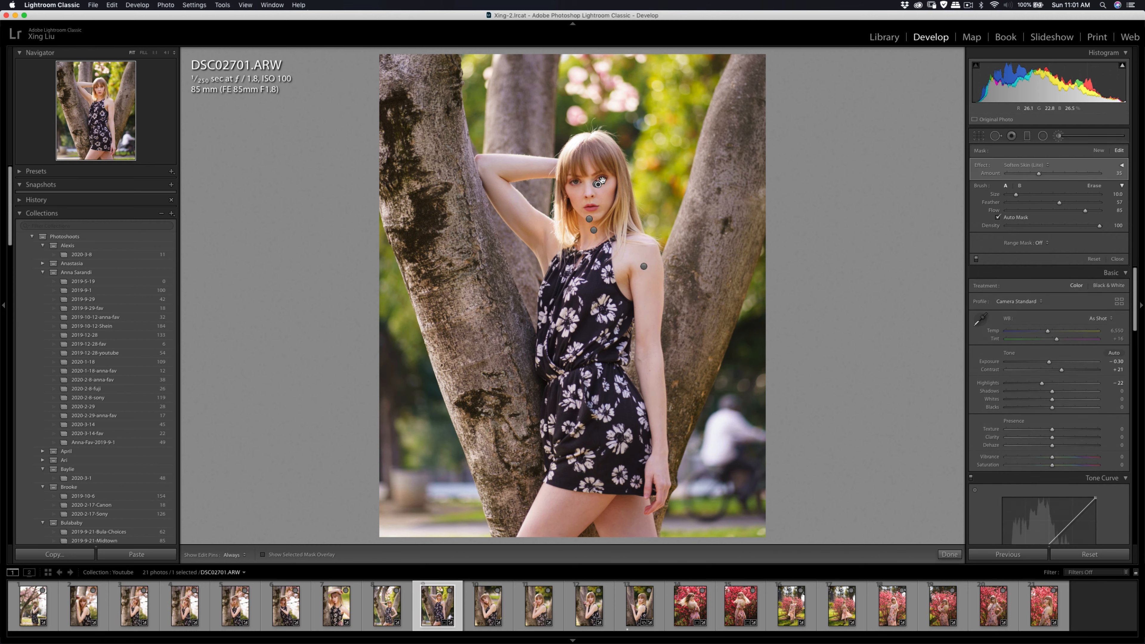
key(h)
key(h)
click(1046, 137)
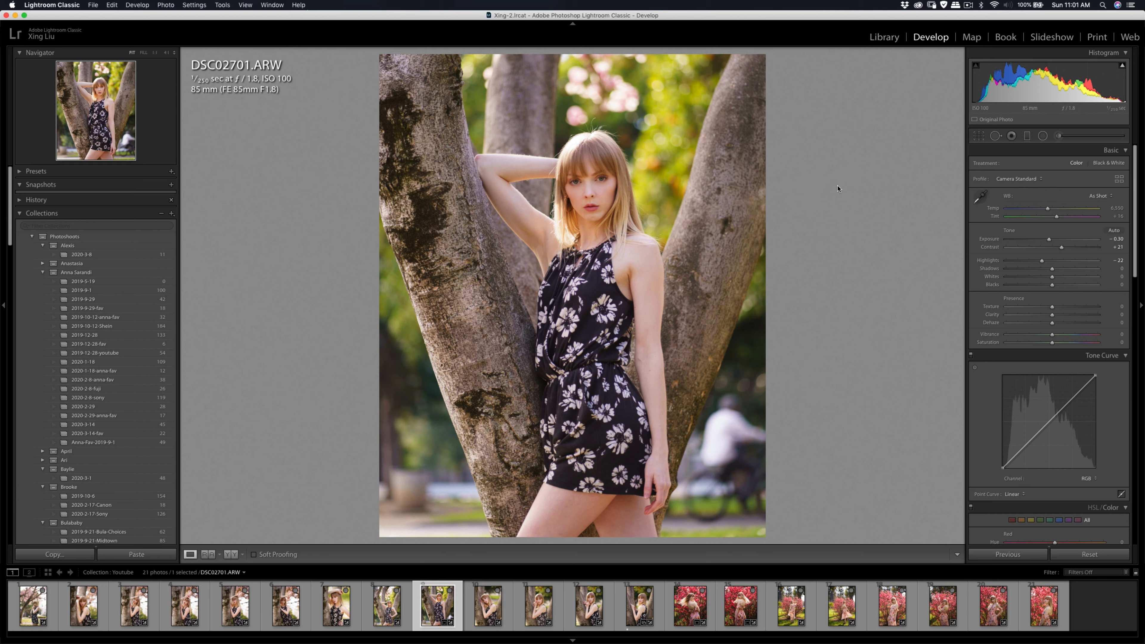
Step: Export the finished photo DSC02701.ARW
key(super+shift+e)
click(721, 349)
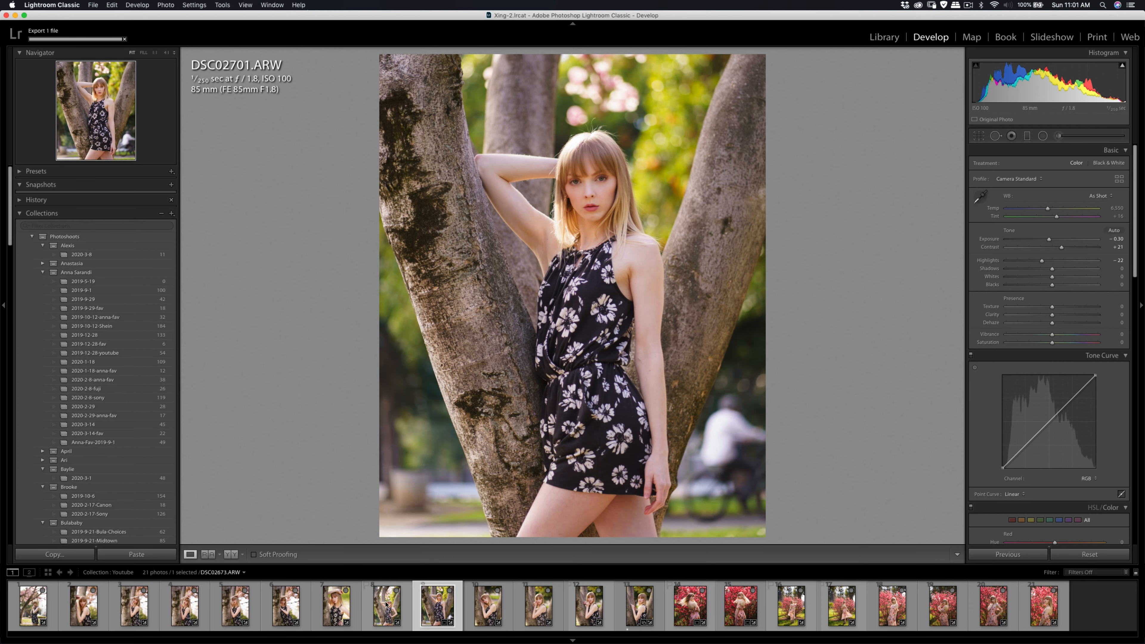
Step: Open DSC02668.ARW and crop it to 4 x 5 / 8 x 10, keeping the raised arm in frame and trimming the right edge
click(339, 609)
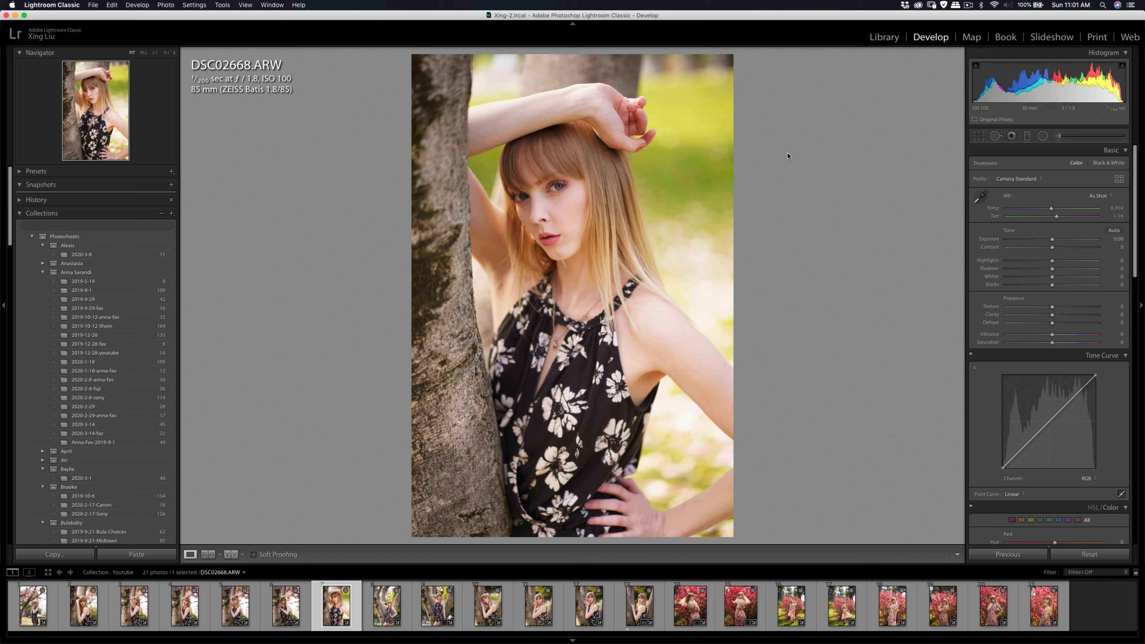
key(r)
click(1100, 166)
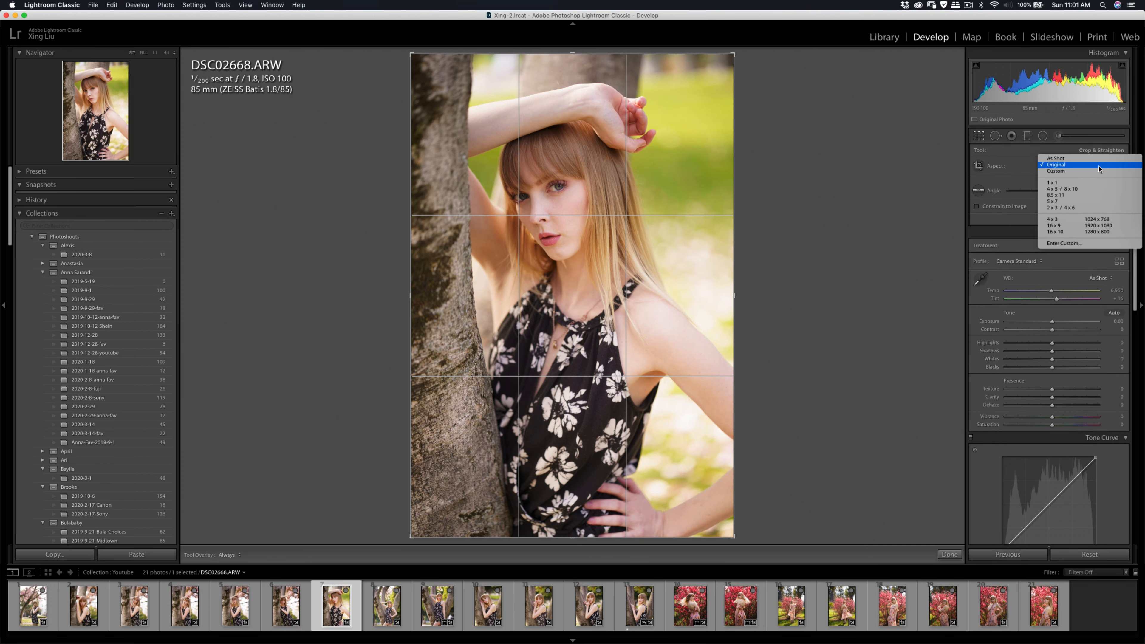
click(1094, 189)
drag(669, 174, 631, 194)
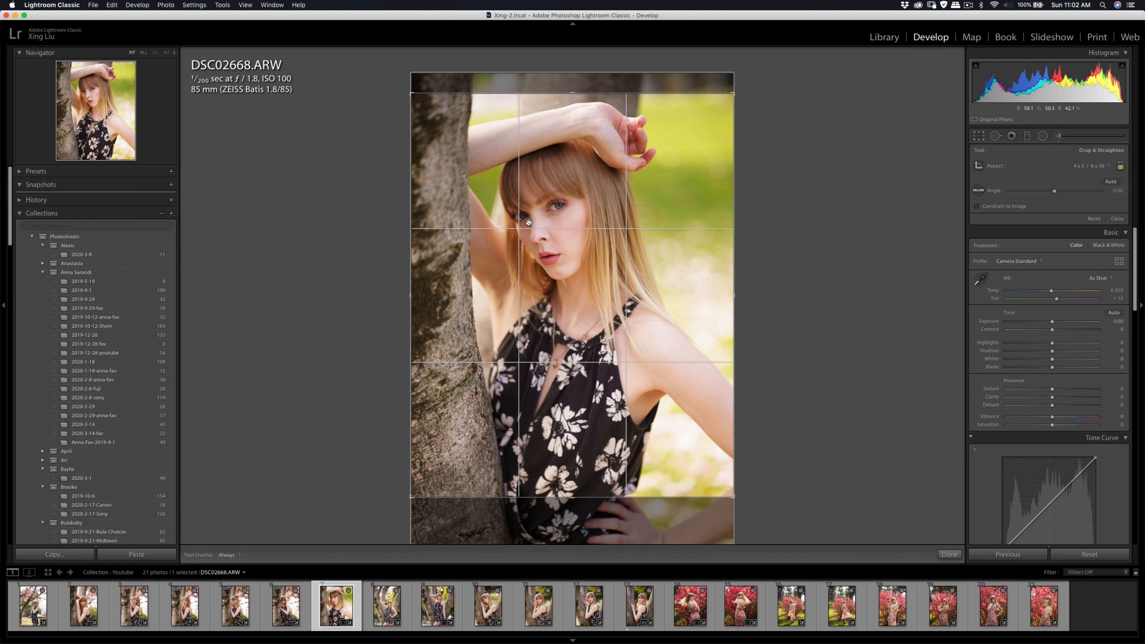
drag(726, 390, 710, 396)
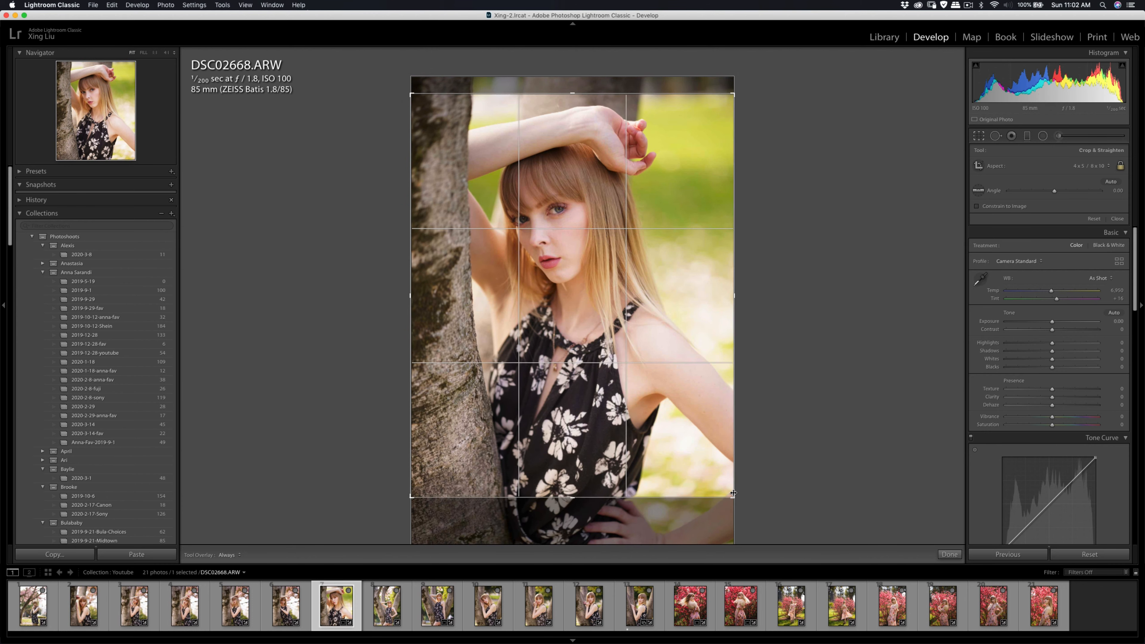
drag(733, 497, 727, 488)
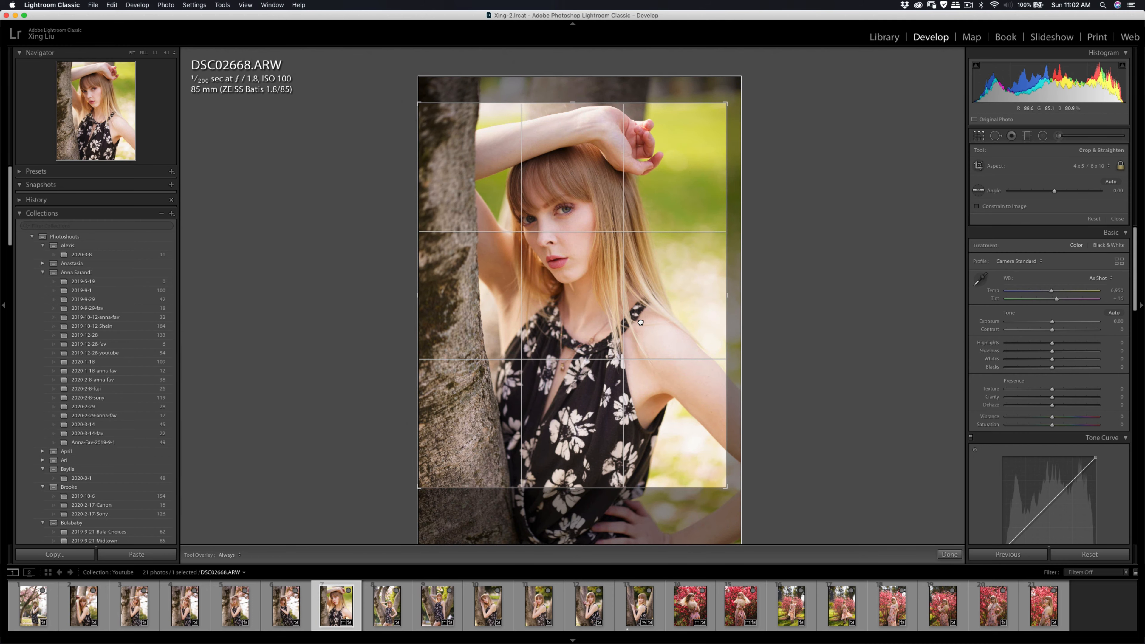
key(Return)
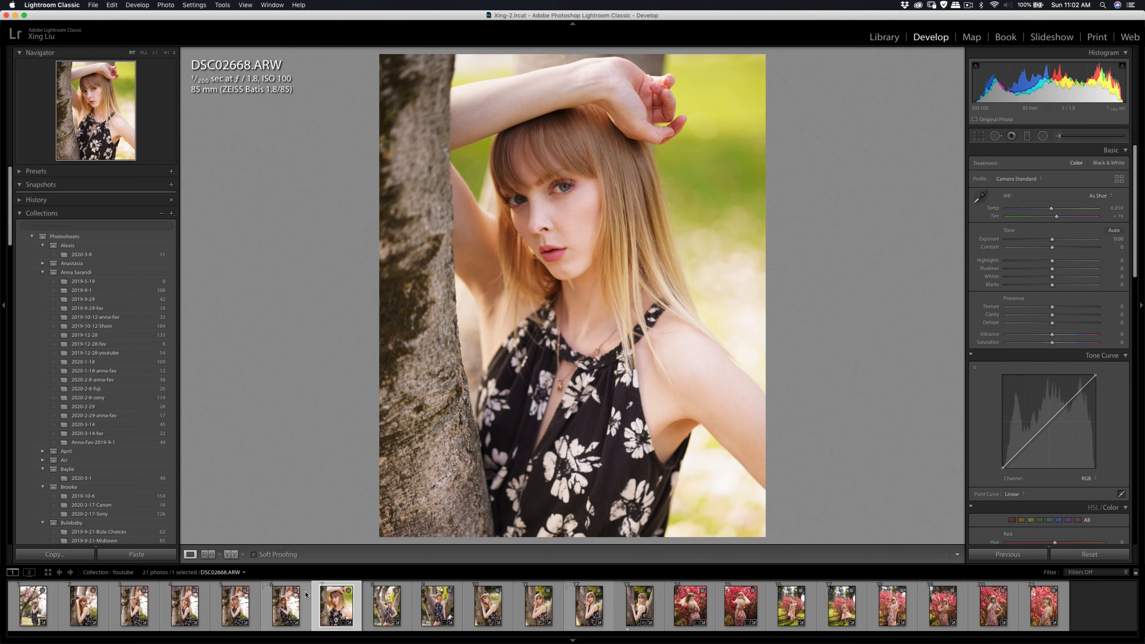
Step: Open DSC02663.ARW and crop it to 4 x 5 / 8 x 10, trimming the right, upper and lower edges around the subject
click(283, 609)
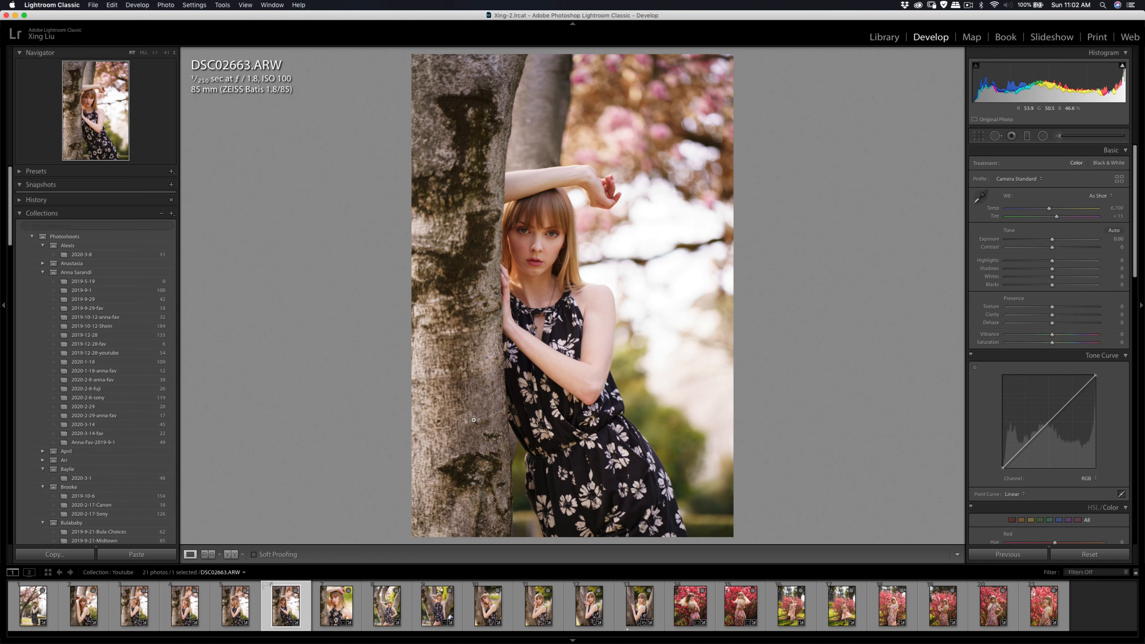
click(978, 136)
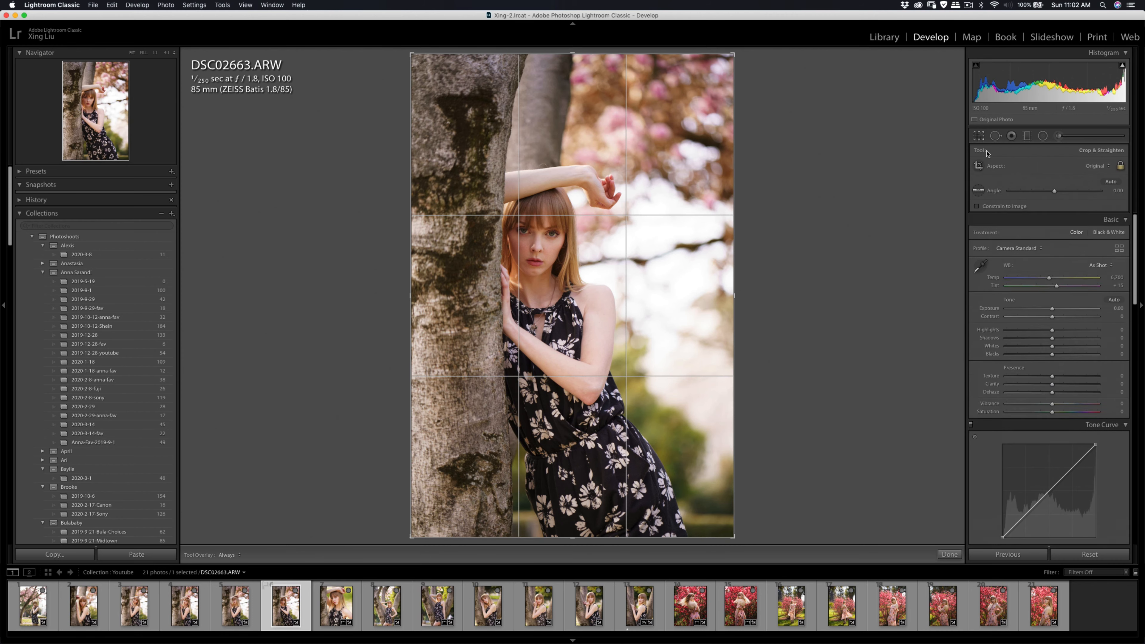
click(1081, 166)
click(1079, 189)
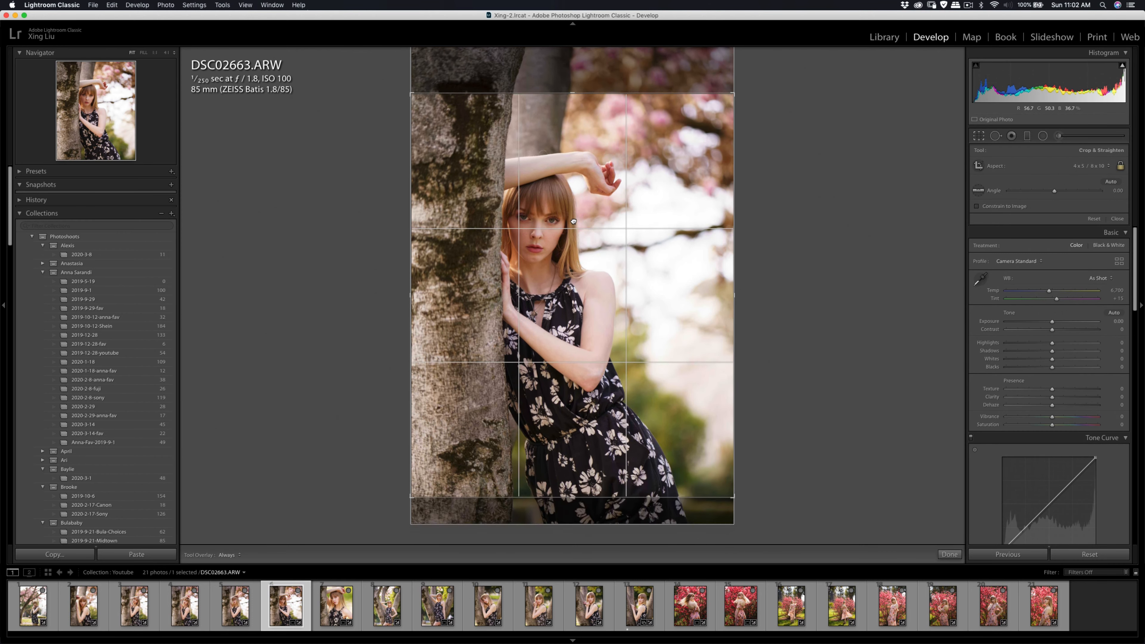
drag(729, 95, 715, 113)
drag(663, 175, 661, 179)
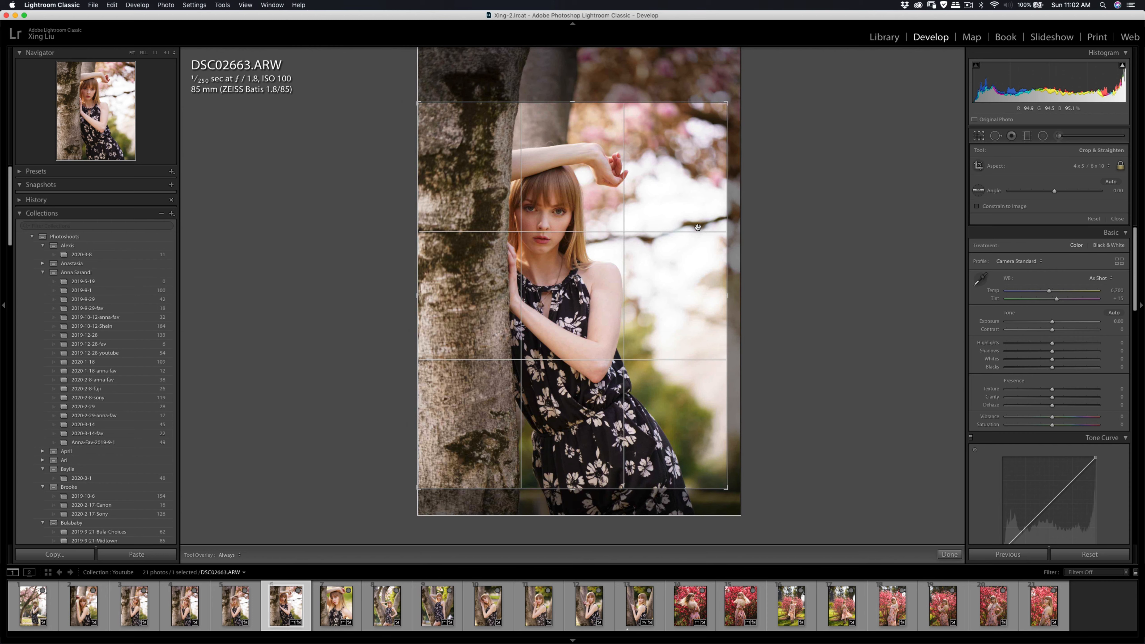
drag(695, 225, 695, 229)
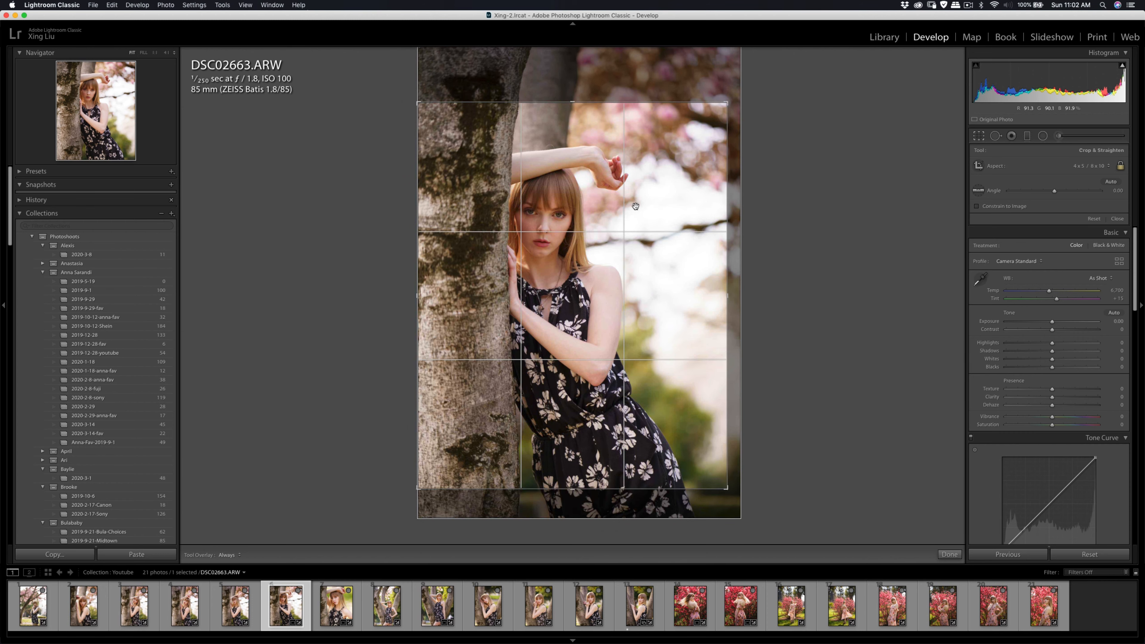
drag(635, 206, 635, 202)
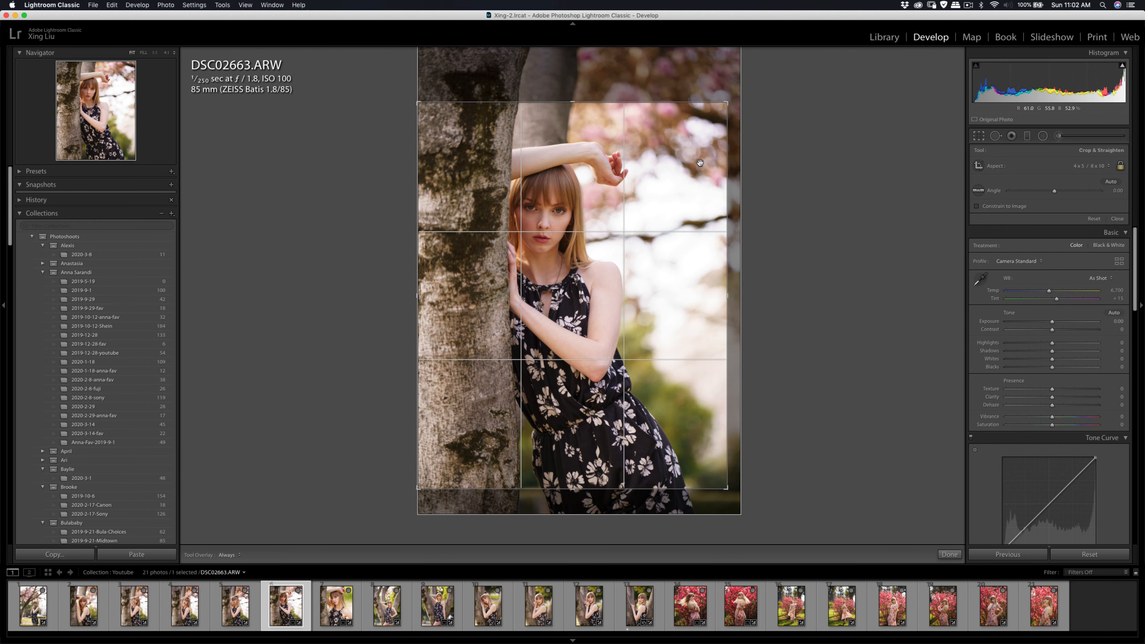
drag(700, 162, 700, 165)
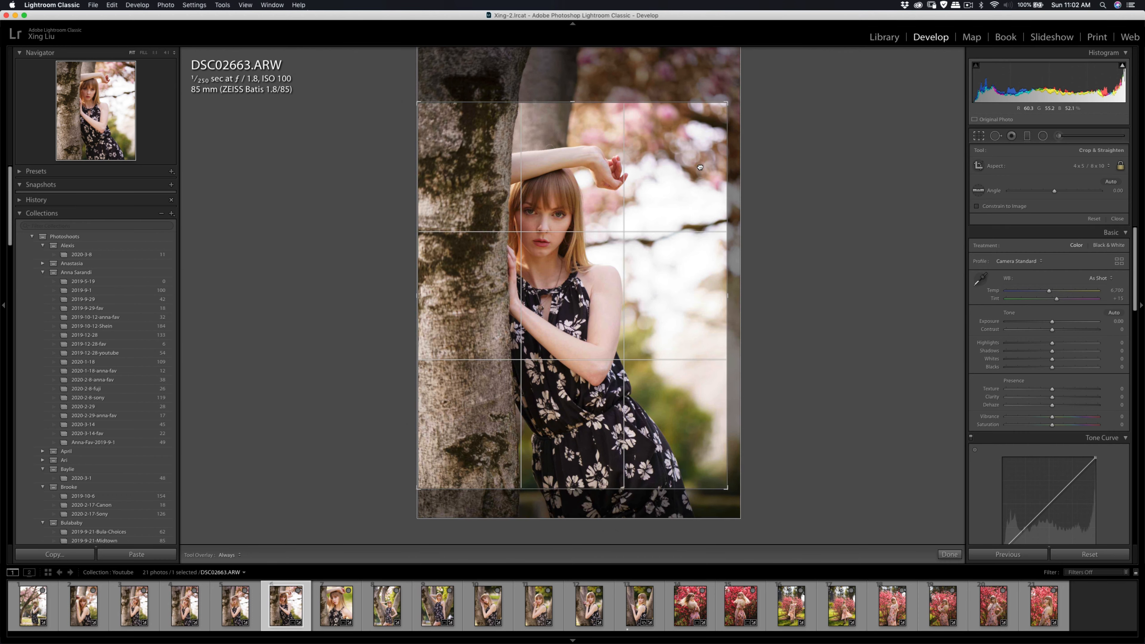
key(Return)
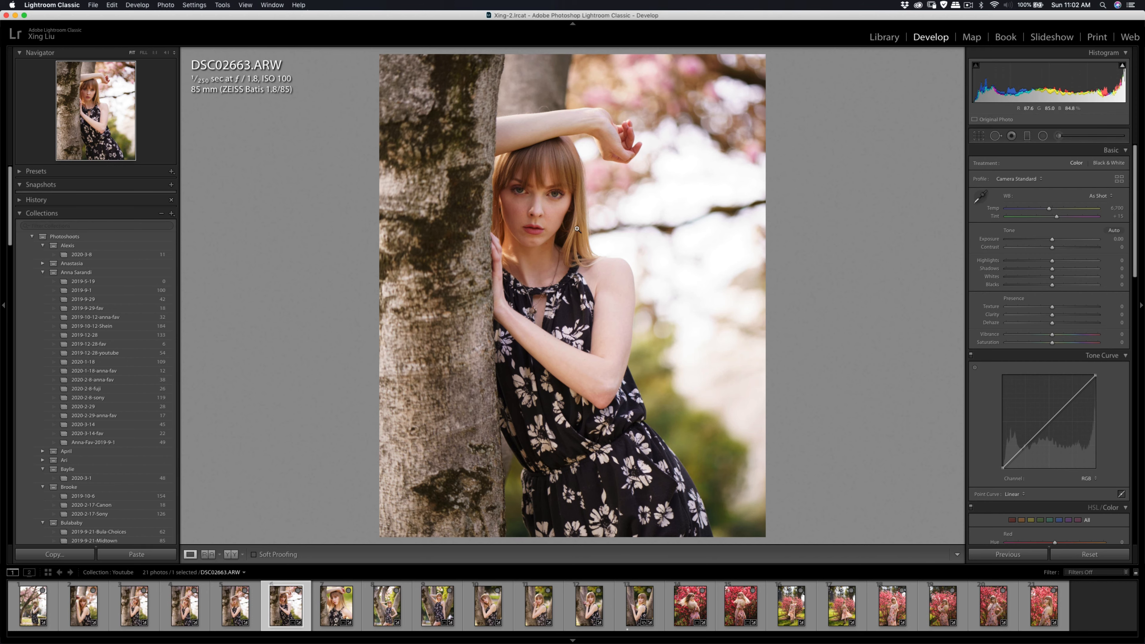
Step: Brush Soften Skin (Lite) over the under-eye and cheek skin in a close-up of the face
click(539, 214)
drag(588, 162, 616, 281)
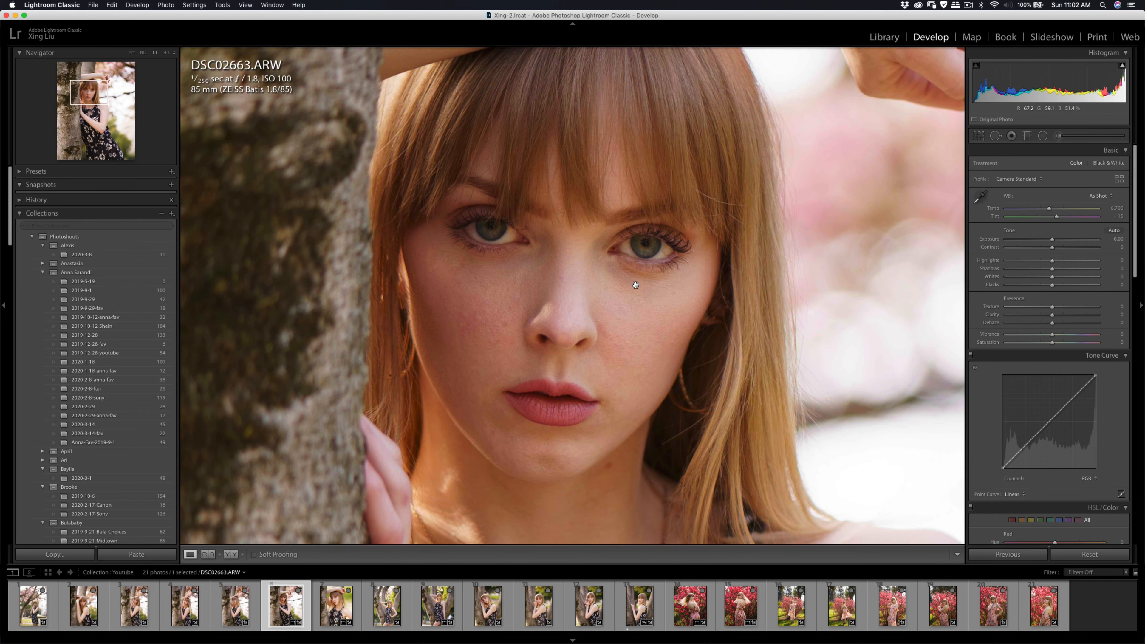
key(k)
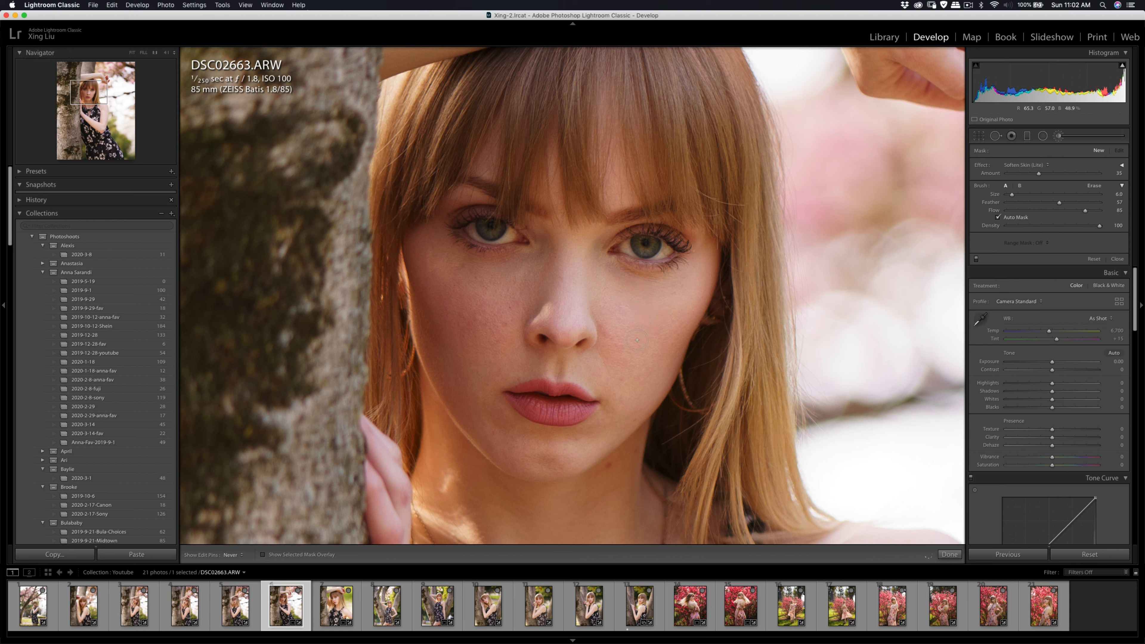
drag(618, 274, 520, 278)
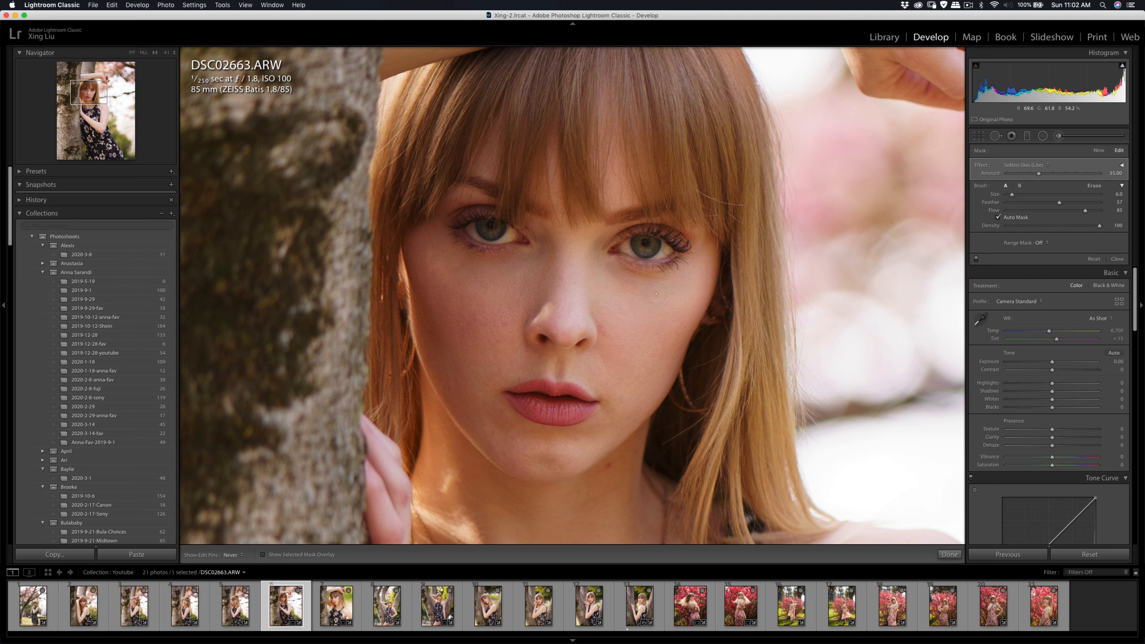
Step: Heal the skin beneath the subject's left eye with the Spot Removal brush, using clean cheek skin just below as the source
key(q)
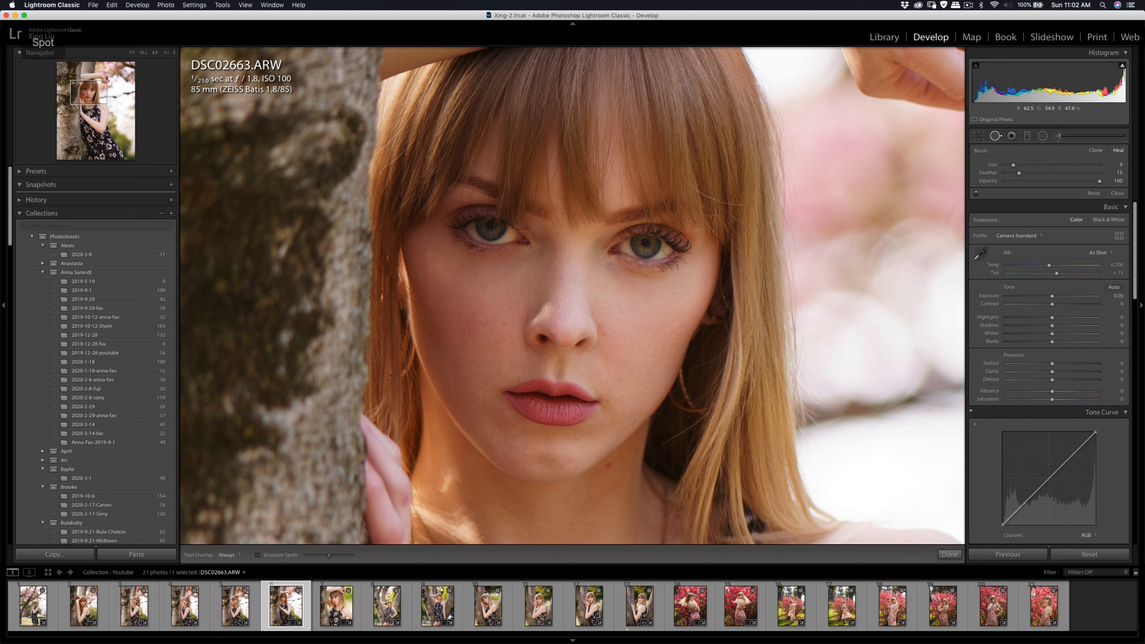
mouse_move(608, 267)
mouse_down()
mouse_move(683, 283)
mouse_move(610, 272)
mouse_up()
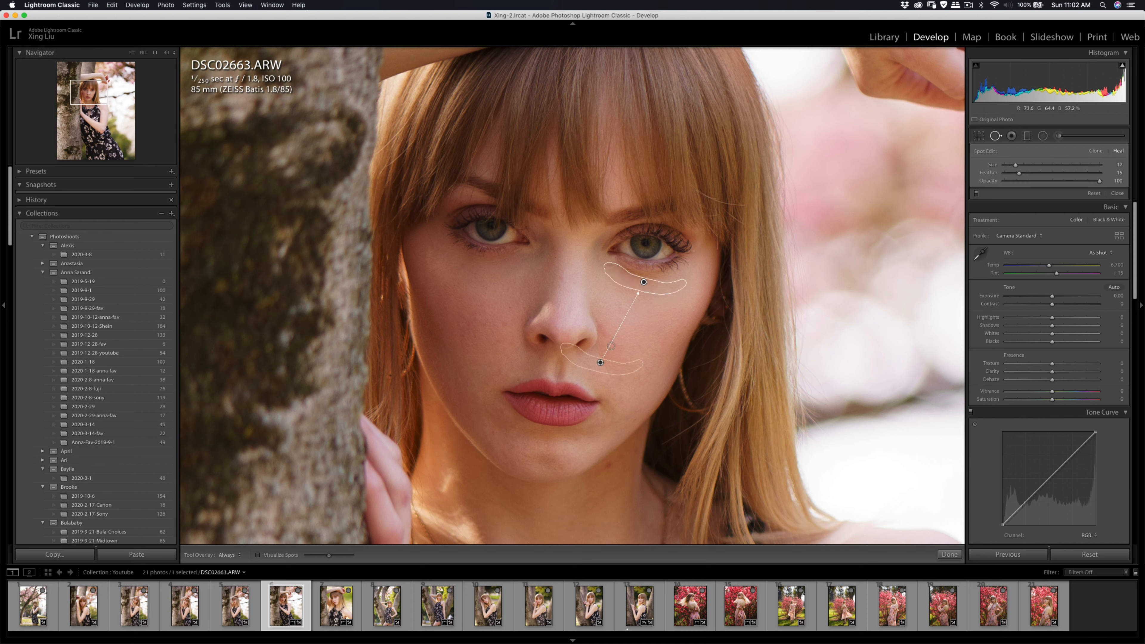
mouse_move(606, 367)
mouse_down()
mouse_move(651, 299)
mouse_move(649, 309)
mouse_up()
key(q)
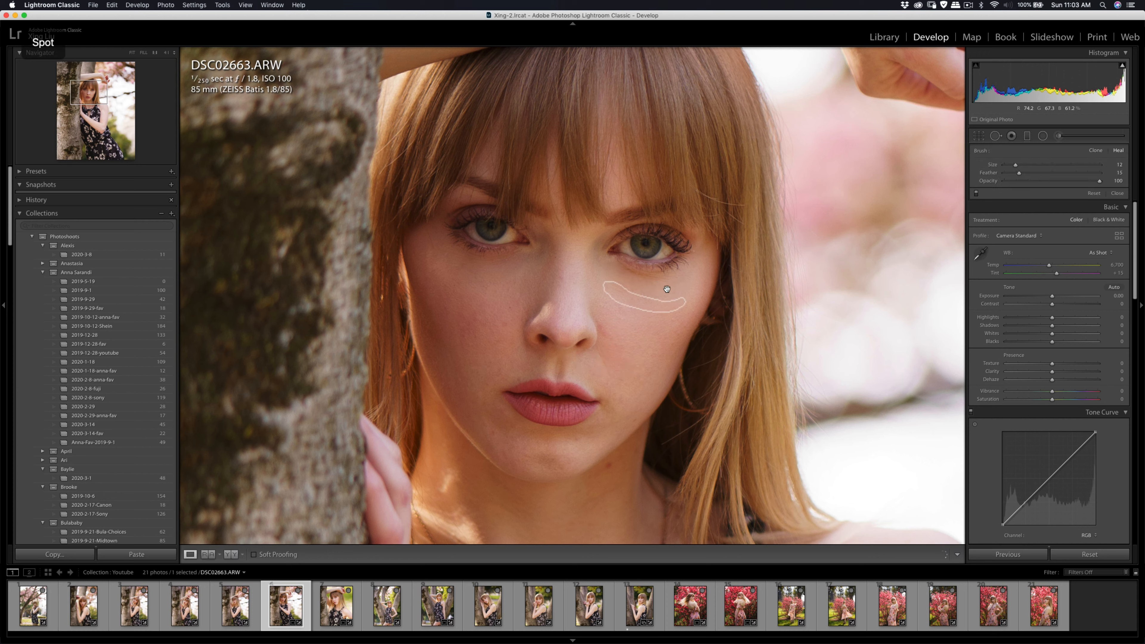
mouse_move(677, 279)
mouse_down()
mouse_move(610, 269)
mouse_move(642, 277)
mouse_move(640, 288)
mouse_up()
Step: Heal the skin beneath the subject's right eye with the Spot Removal brush, finishing in a view of the whole photo
key(q)
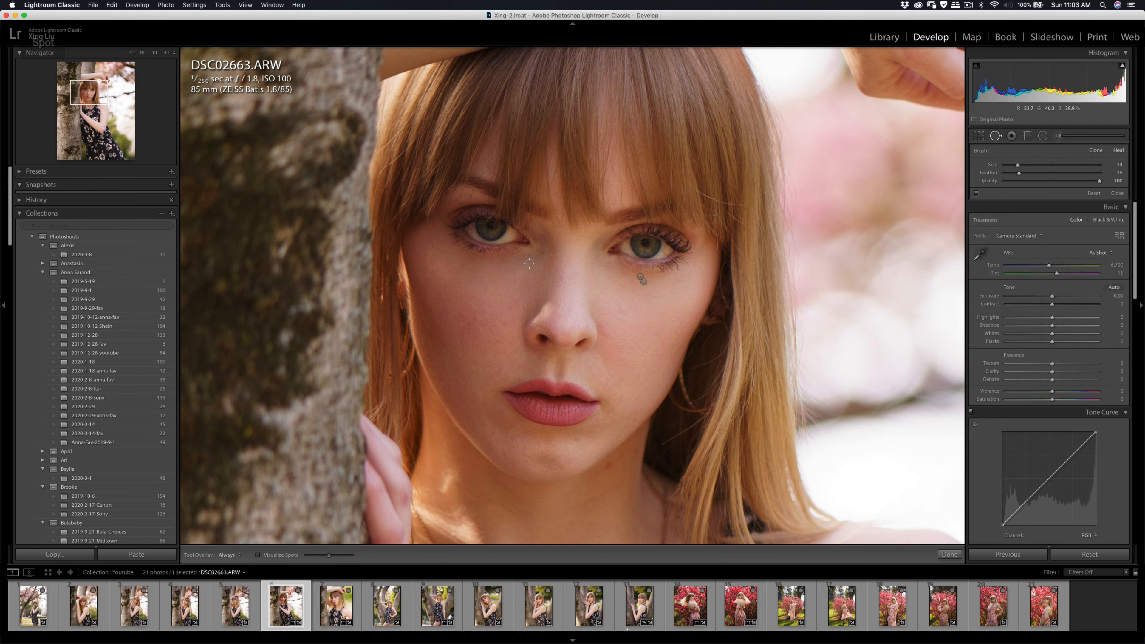
drag(529, 263, 450, 274)
key(q)
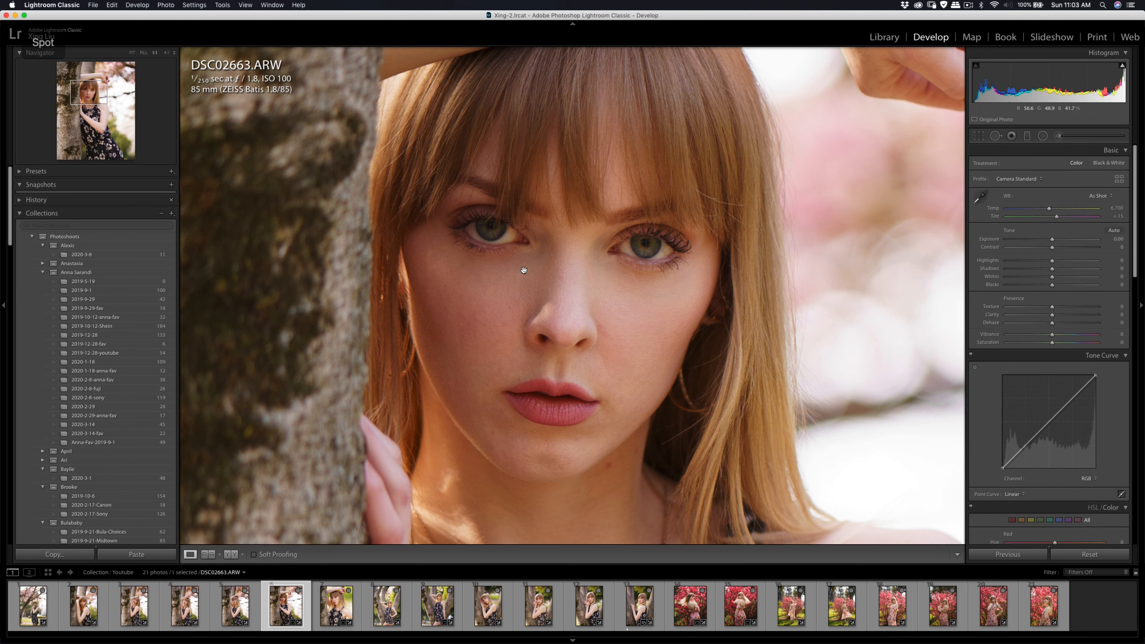
key(k)
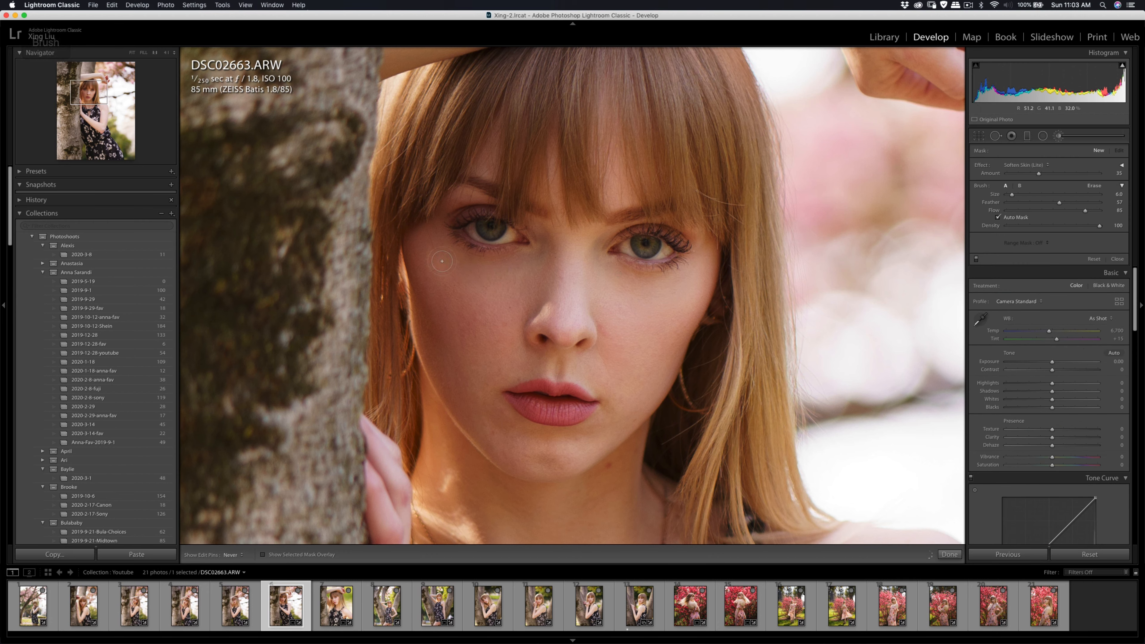
key(q)
key(q)
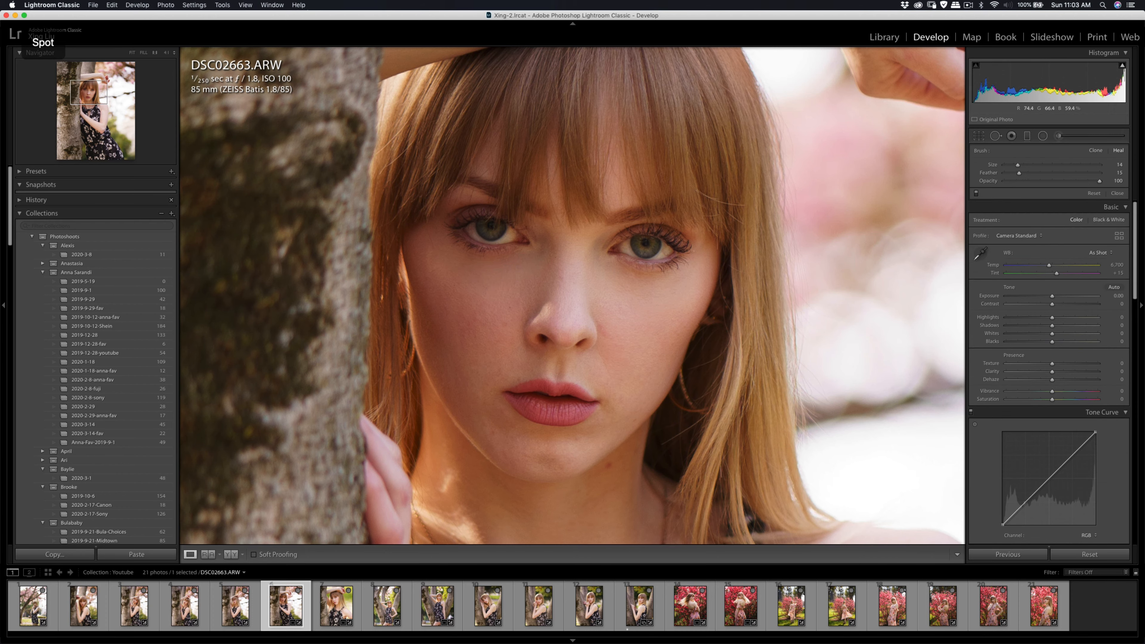
click(655, 309)
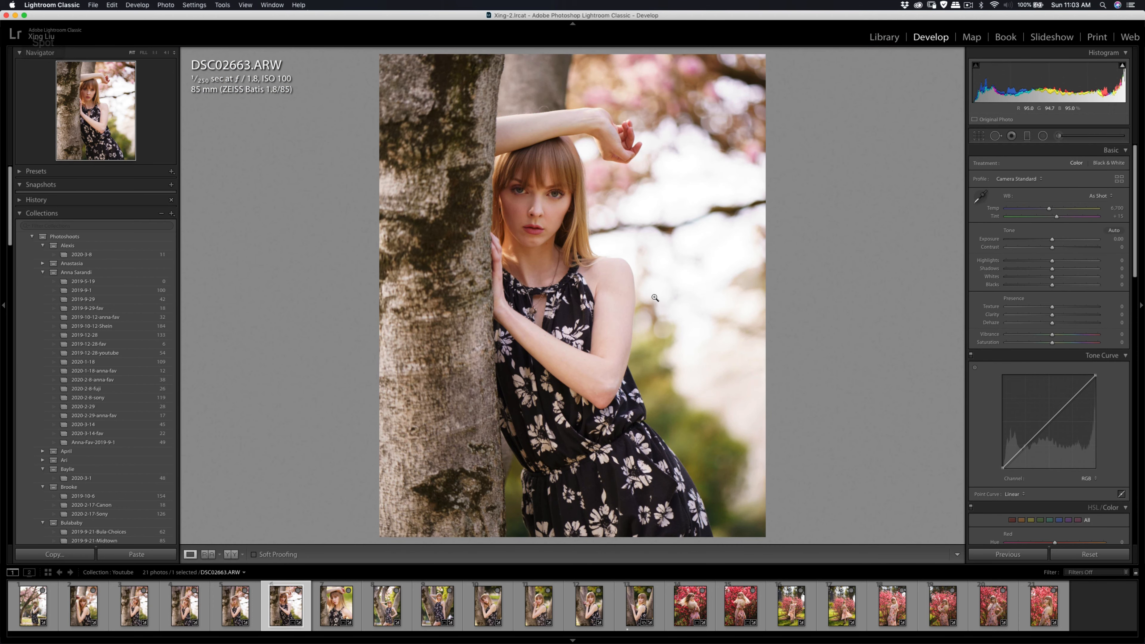
Step: Brush a Shadows adjustment of about 30 over the face down to the chin, using a brush size of 17
click(1057, 136)
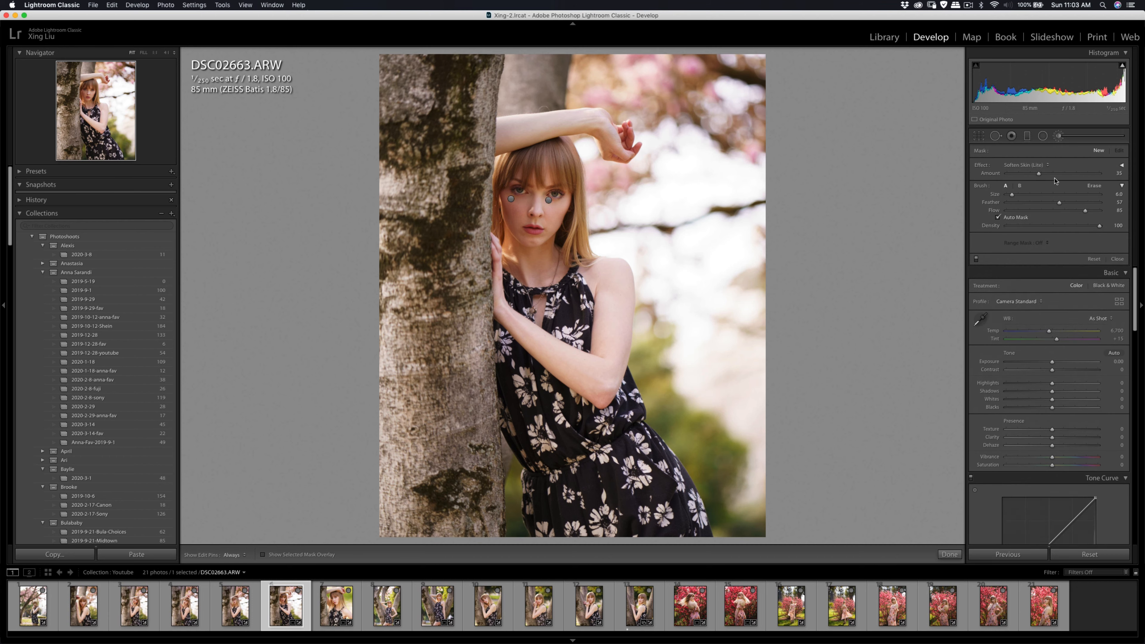
click(1025, 164)
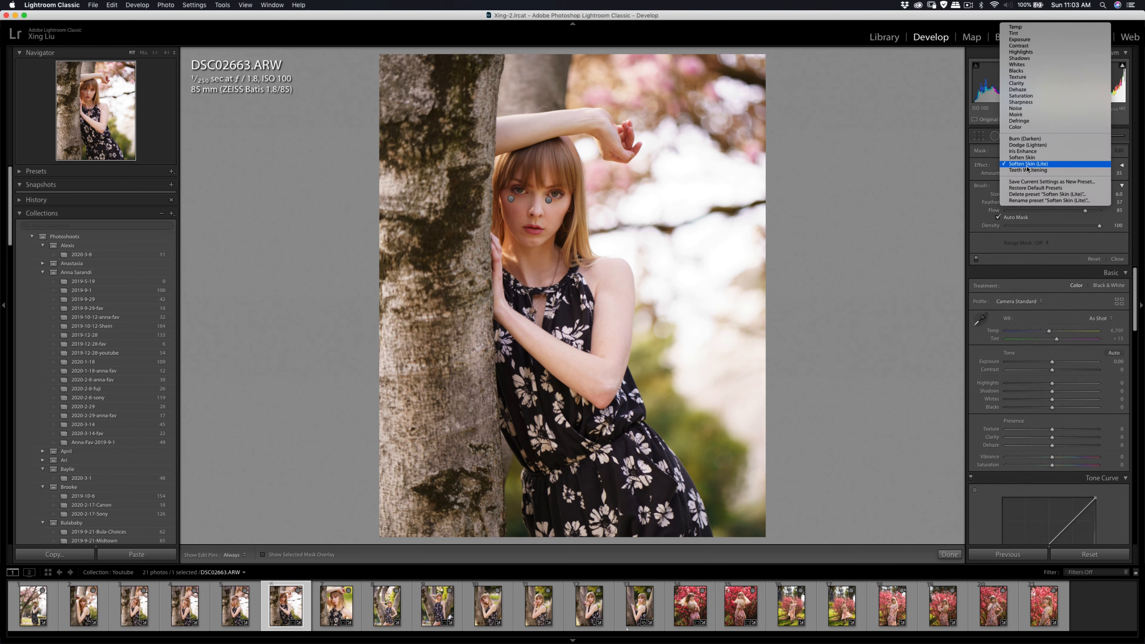
click(1032, 62)
scroll(508, 240, up, 6)
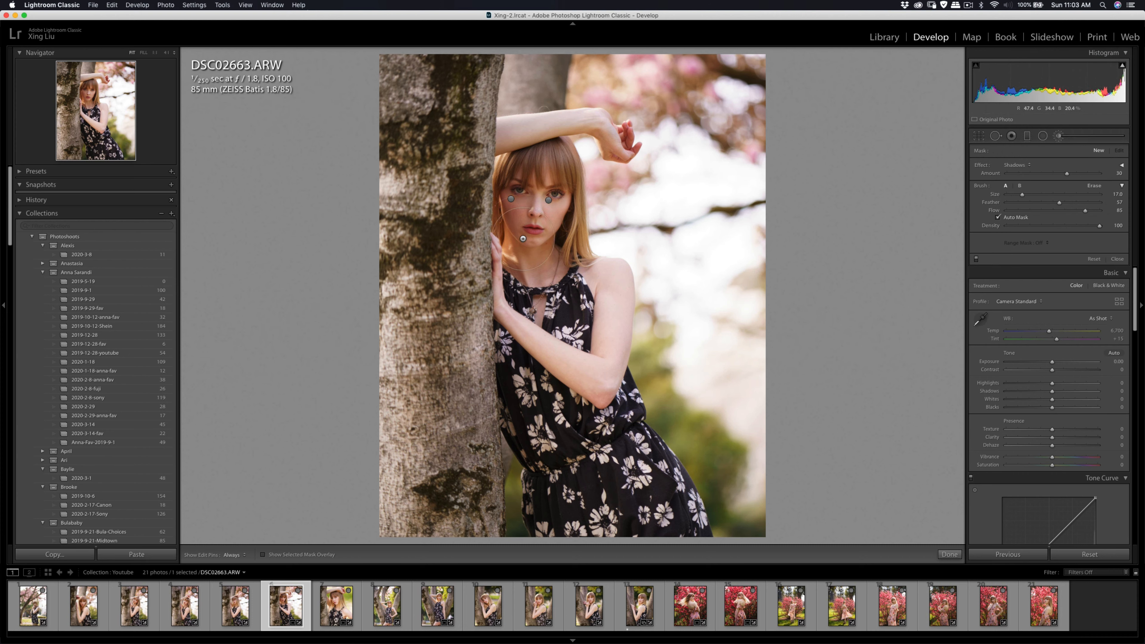
key(h)
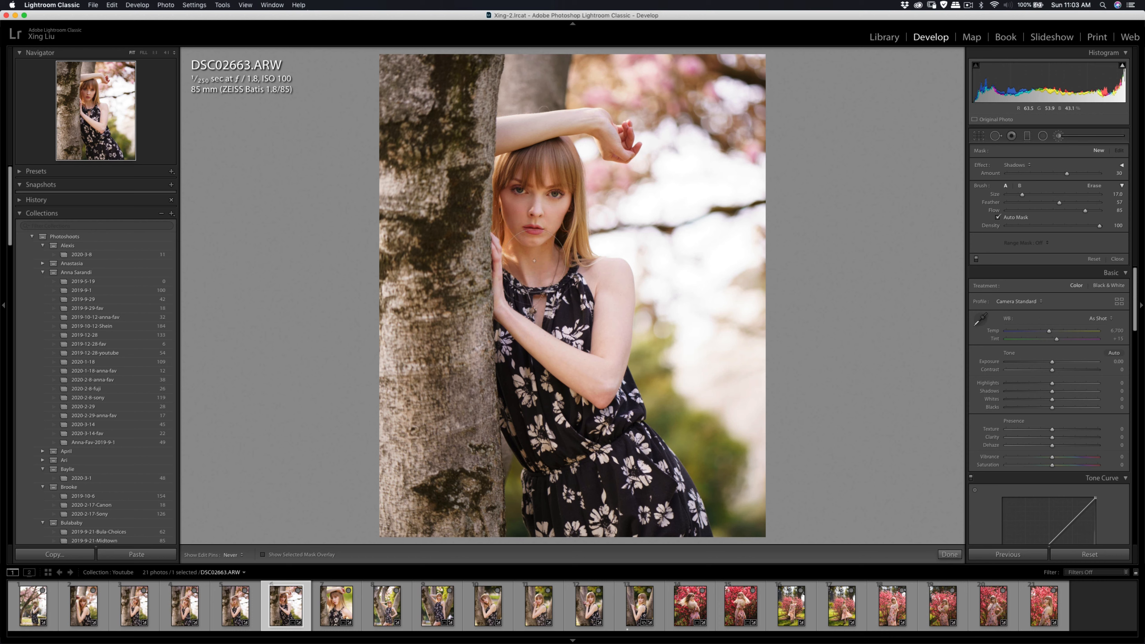
mouse_move(522, 170)
mouse_down()
mouse_move(532, 334)
mouse_move(528, 253)
mouse_up()
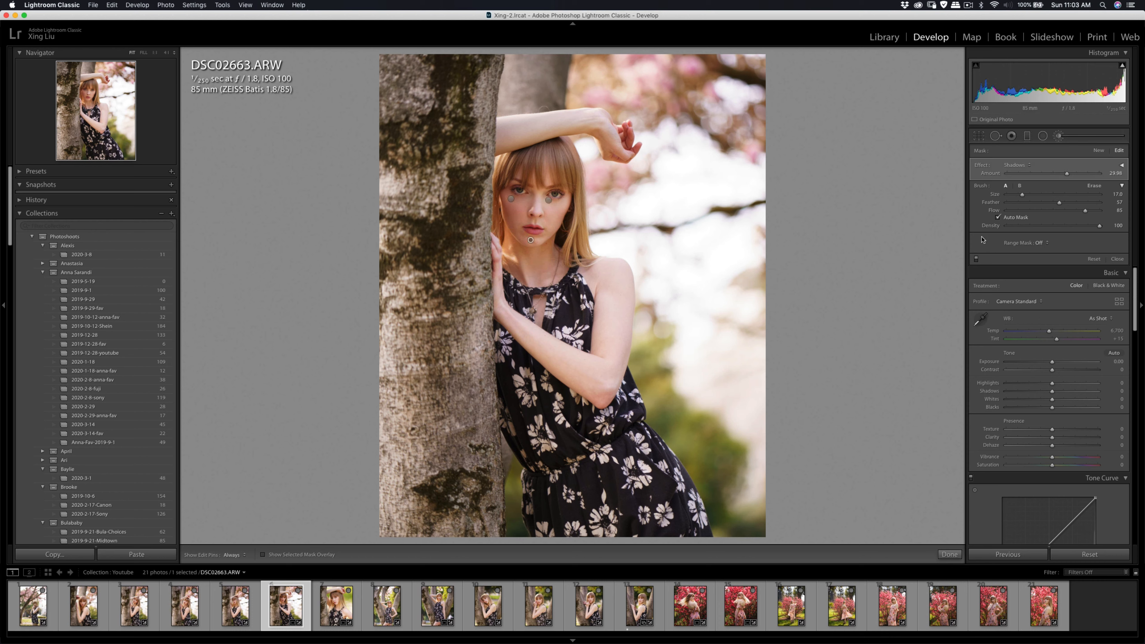
key(h)
Step: Add a separate Shadows brush mask of 30 starting at the forehead and finish it
click(1098, 150)
key(h)
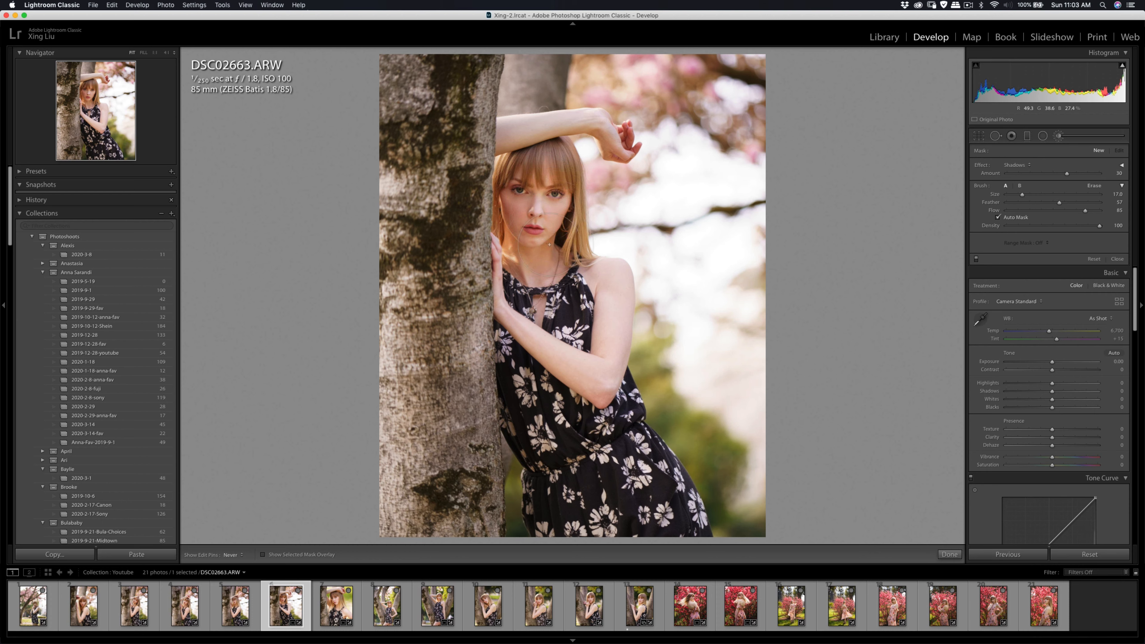
mouse_move(538, 305)
mouse_down()
mouse_move(530, 326)
mouse_move(532, 311)
mouse_up()
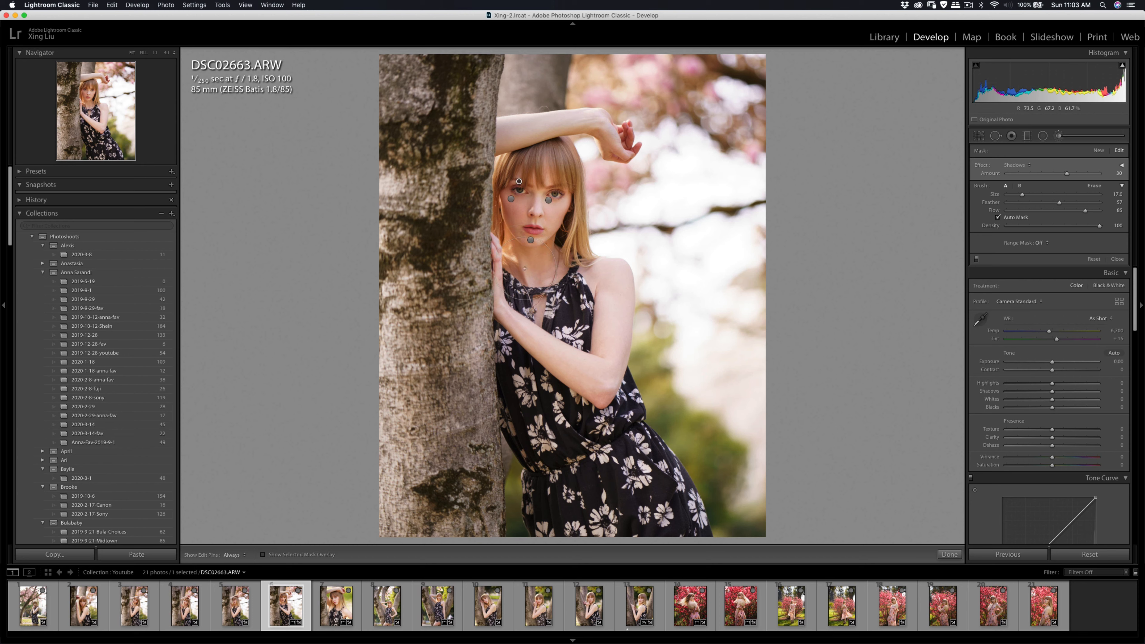
key(h)
key(h)
click(1099, 150)
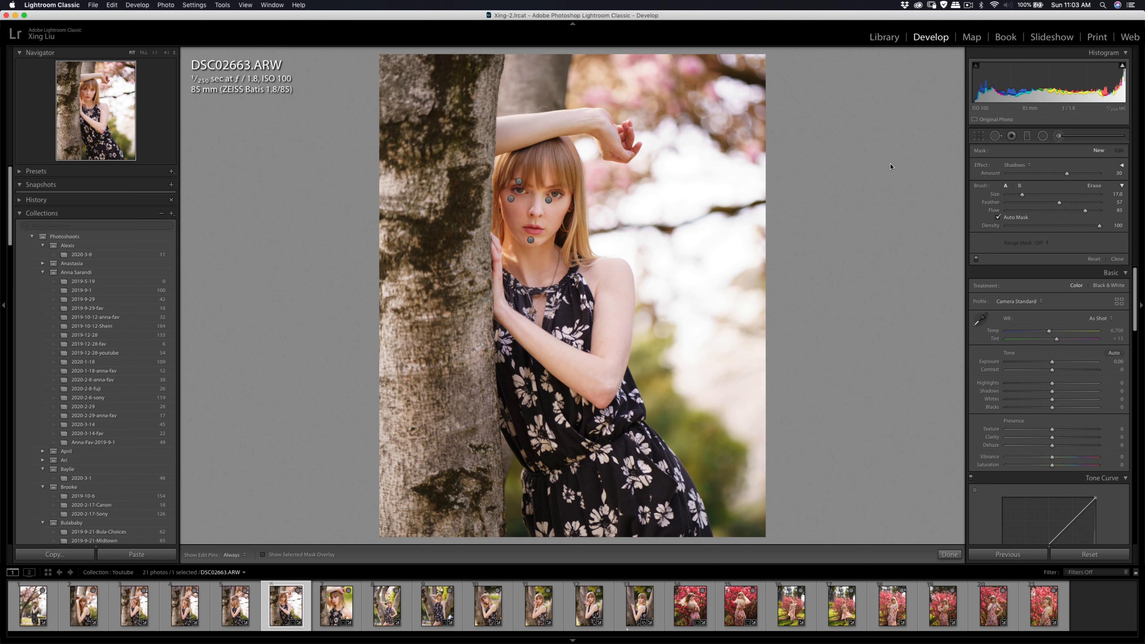
Step: Set the photo's Highlights to -23 and Contrast to +29
mouse_move(1052, 370)
mouse_down()
mouse_move(1063, 372)
mouse_move(1050, 386)
mouse_move(1030, 388)
mouse_move(1042, 387)
mouse_up()
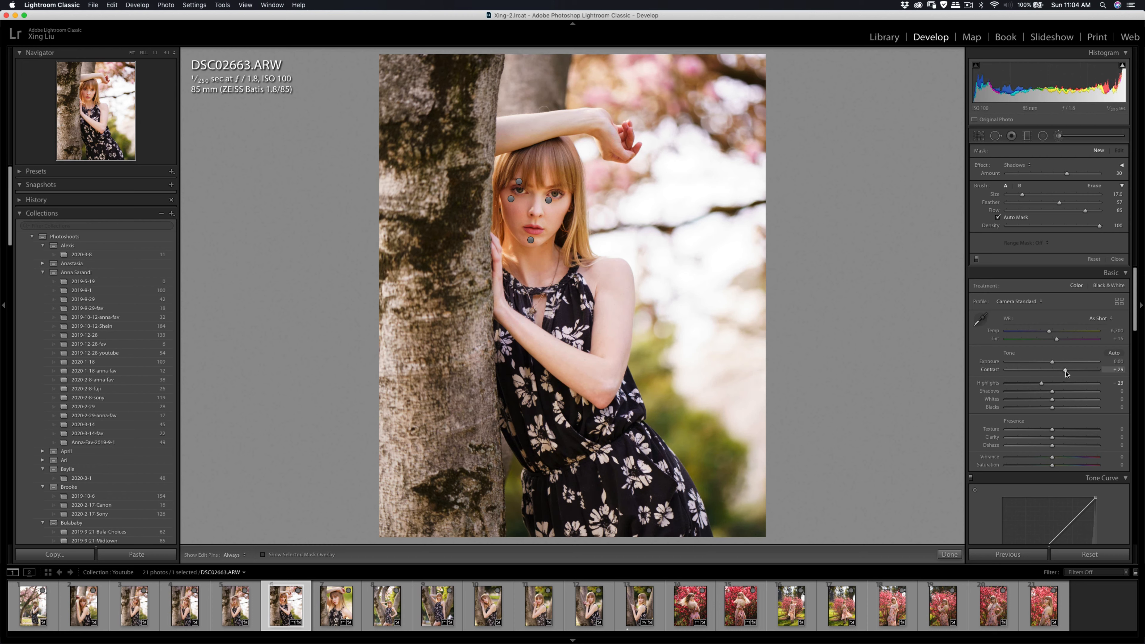
drag(1064, 372, 1067, 372)
Step: Brush another Shadows mask around the nose and middle of the face, and set its Amount to 10
key(h)
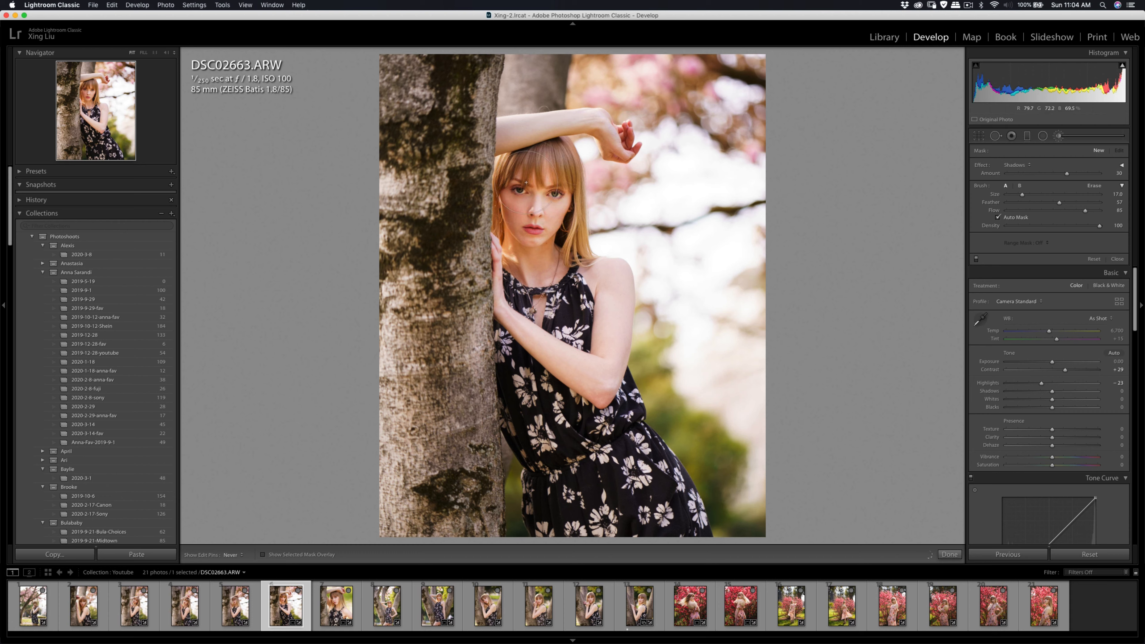
drag(523, 255, 543, 218)
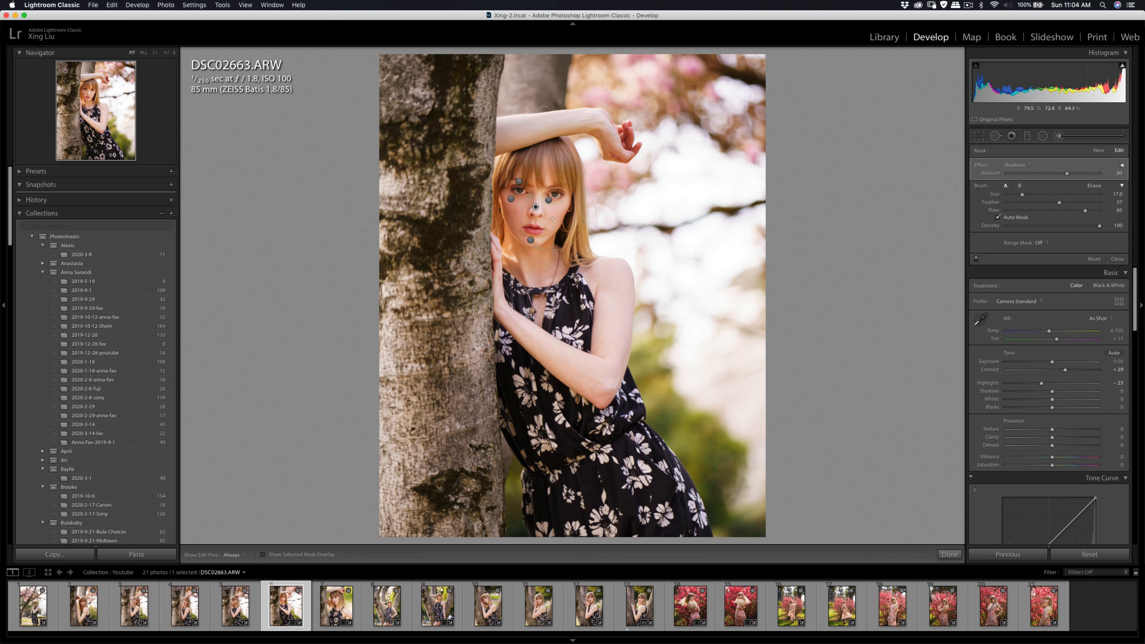
drag(1064, 171, 1057, 173)
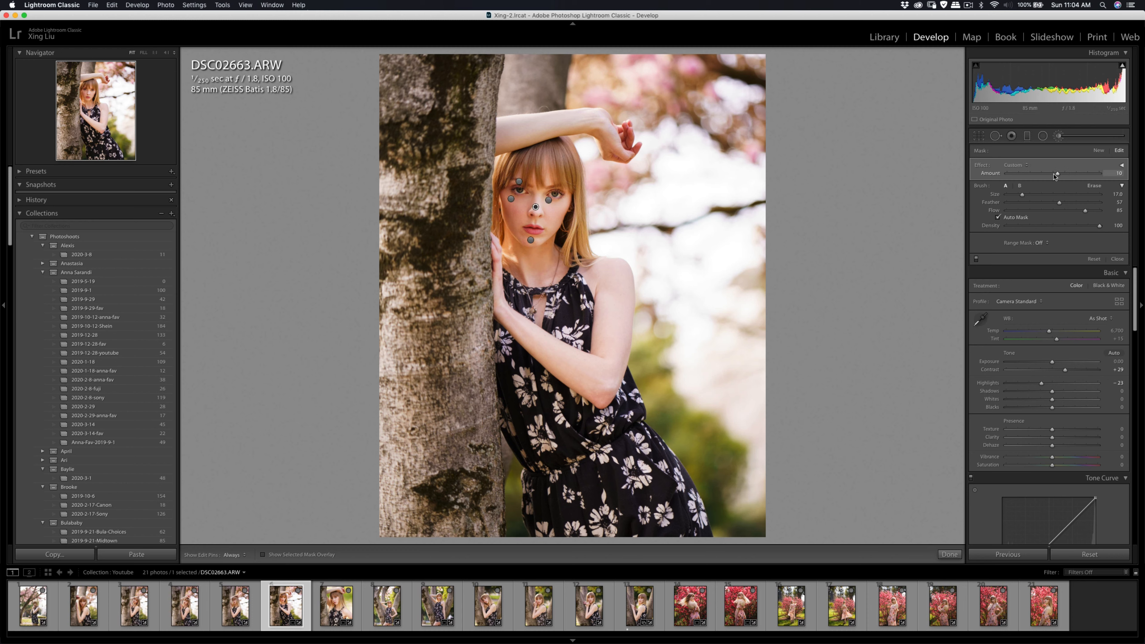
click(1059, 136)
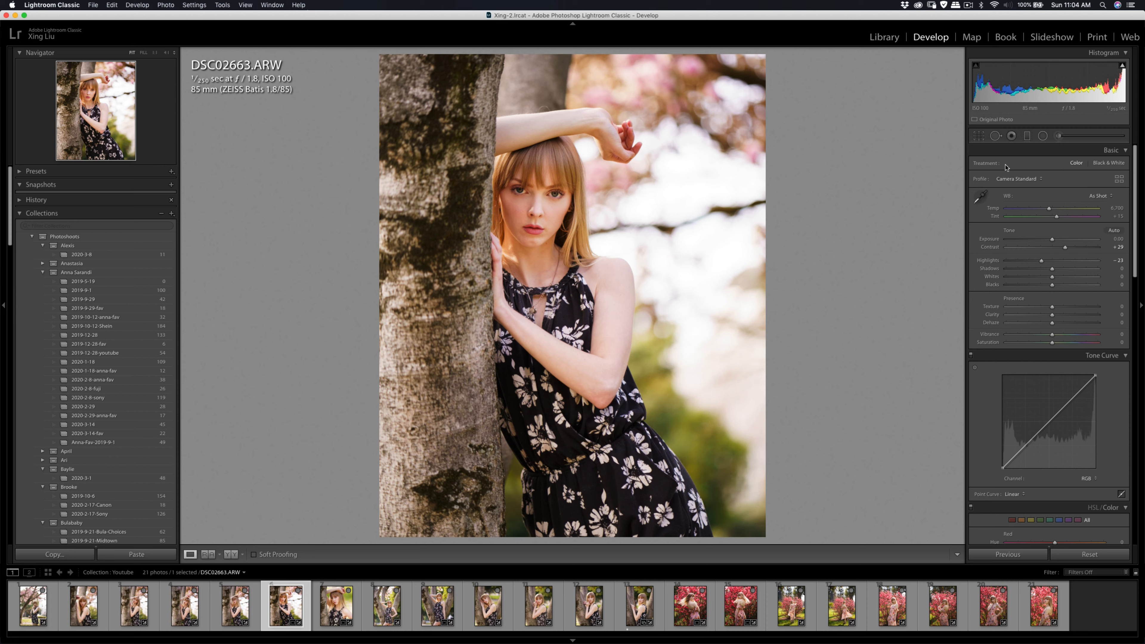
Step: Set the forehead Shadows mask's Amount to 16 and the photo's Contrast to +32
key(k)
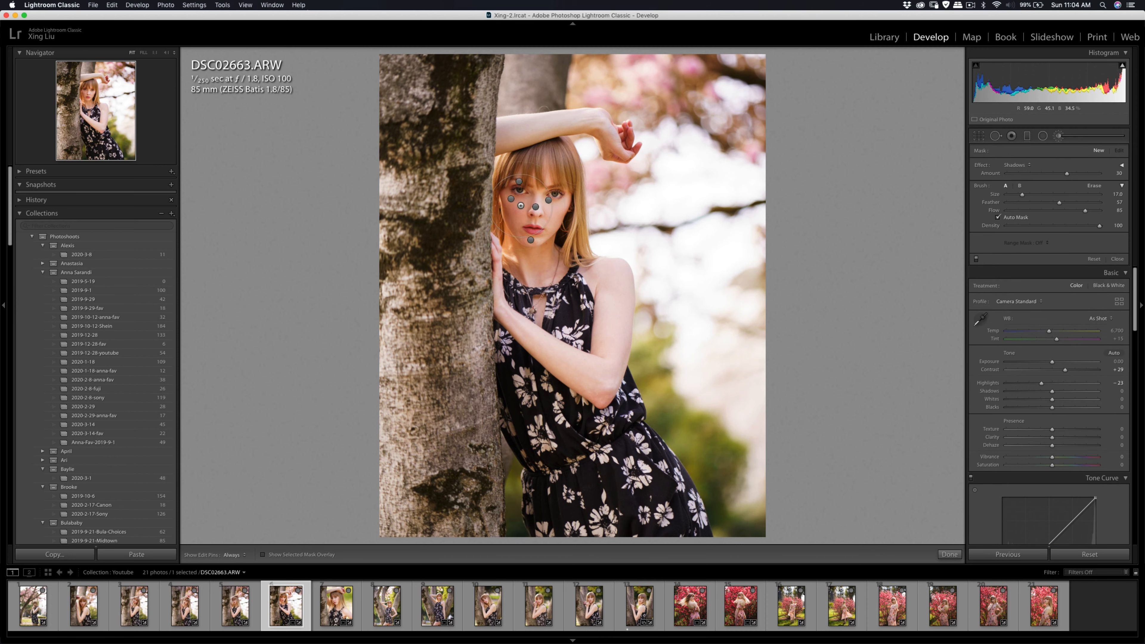
click(549, 202)
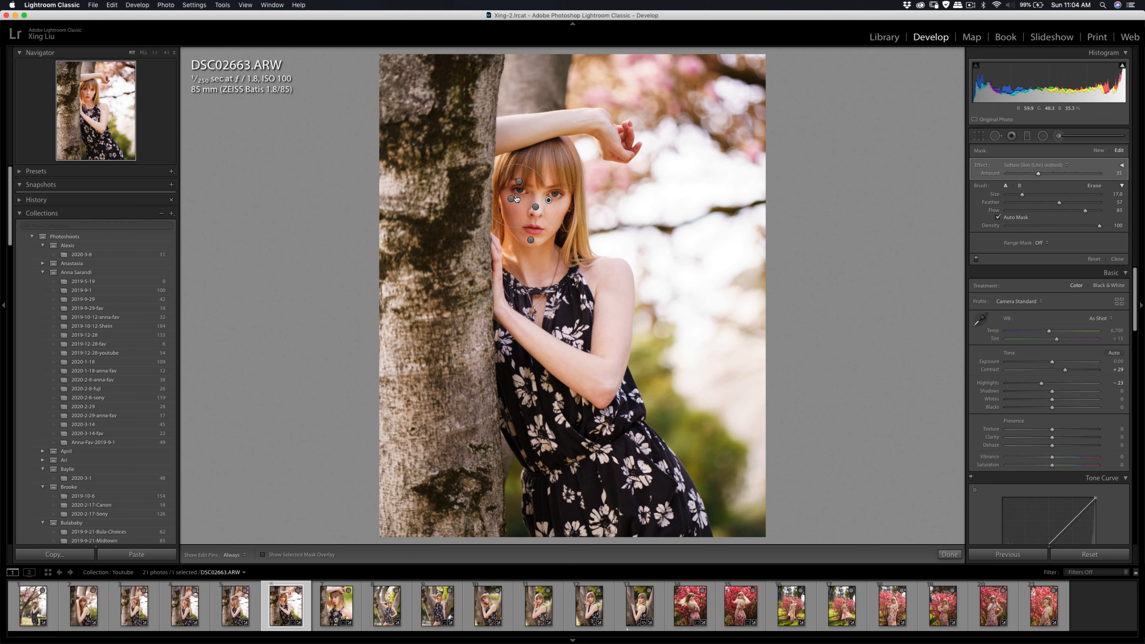
click(519, 182)
drag(1066, 174, 1060, 176)
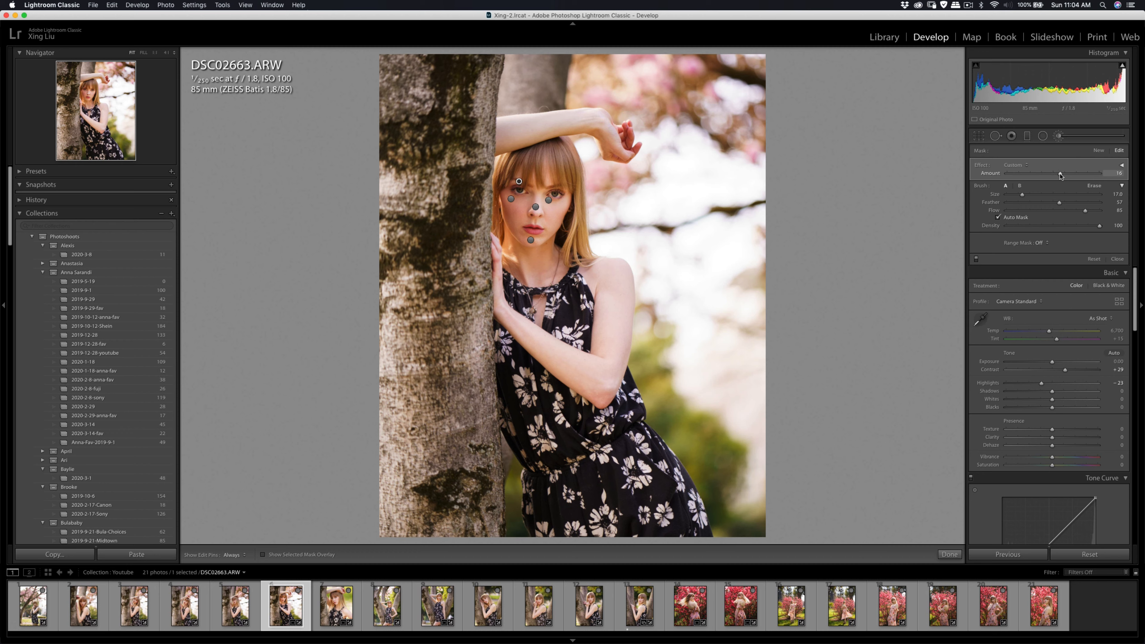
click(1059, 136)
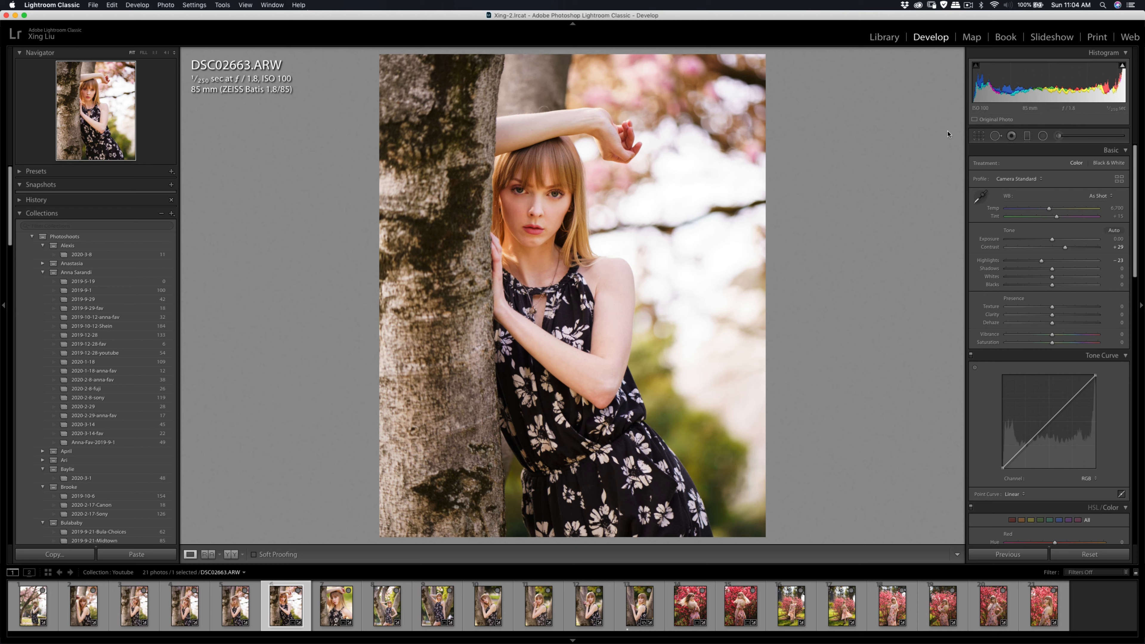
drag(1064, 247, 1066, 247)
Step: Open a copy of the photo with Lightroom adjustments in Imagenomic Portraiture 3
right_click(619, 191)
mouse_move(690, 268)
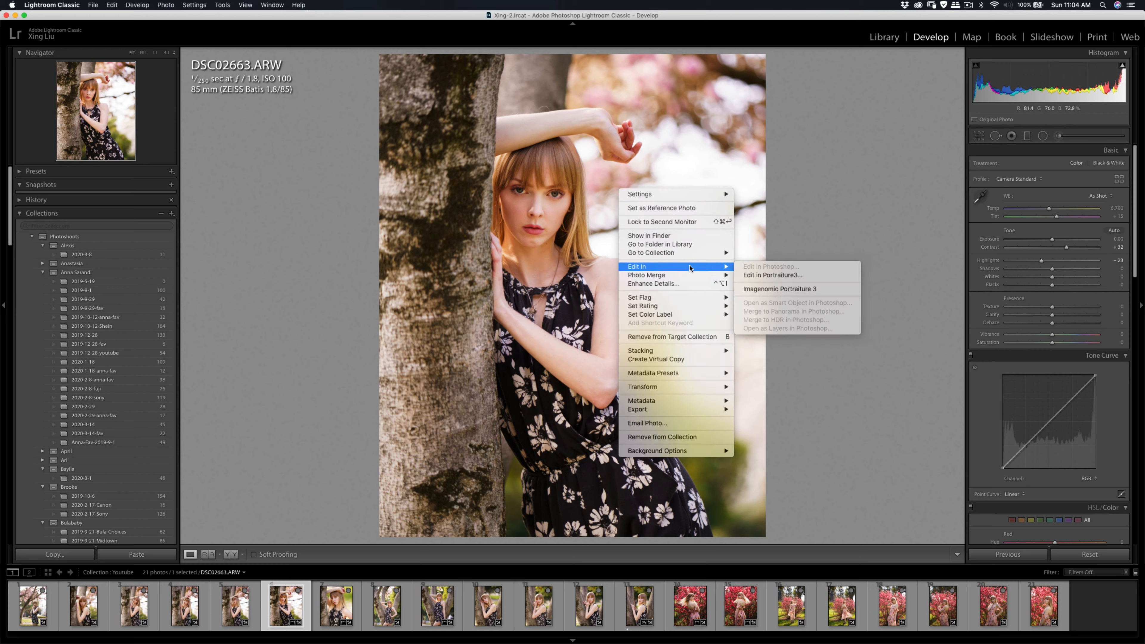
click(762, 289)
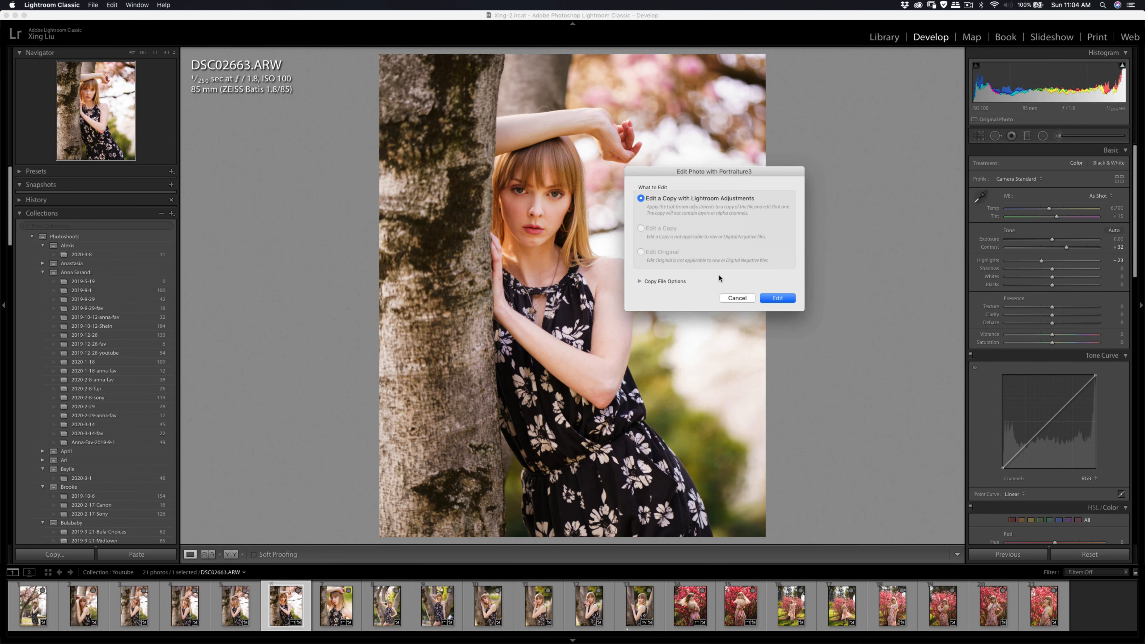
click(779, 297)
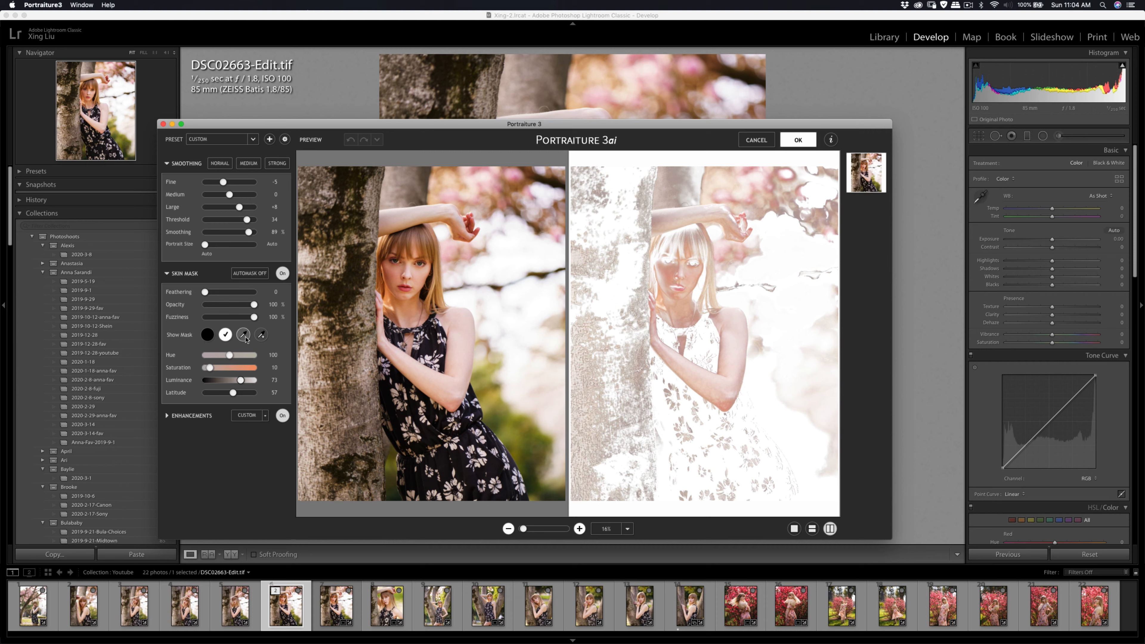
Step: Sample the cheek's skin tone for the Portraiture skin mask and apply the smoothing to the copy
click(261, 334)
click(421, 274)
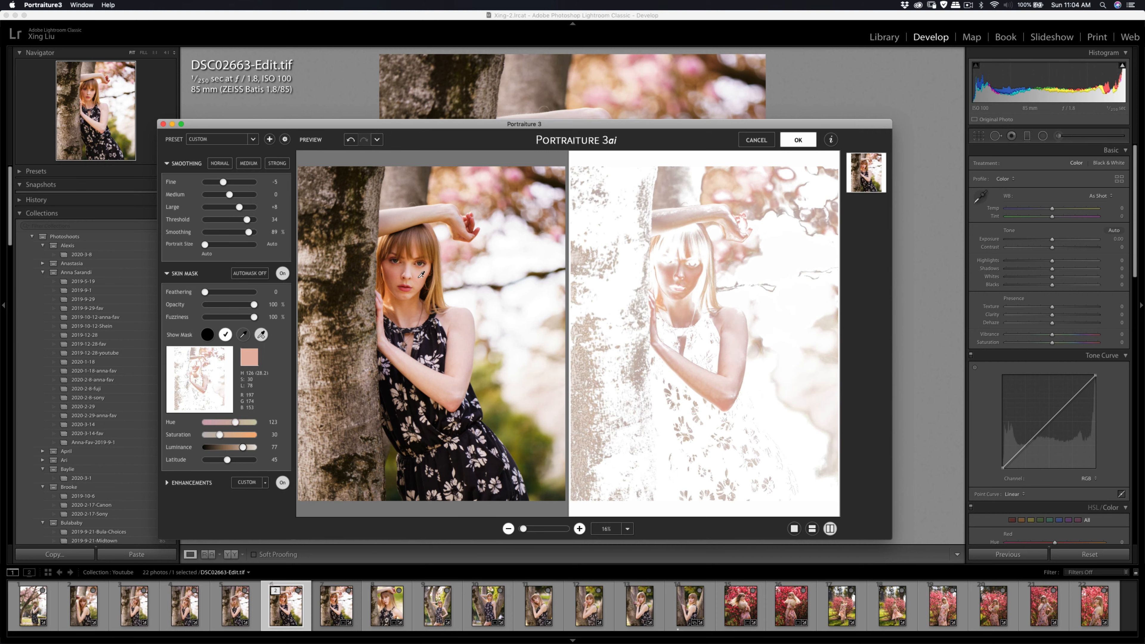
click(798, 140)
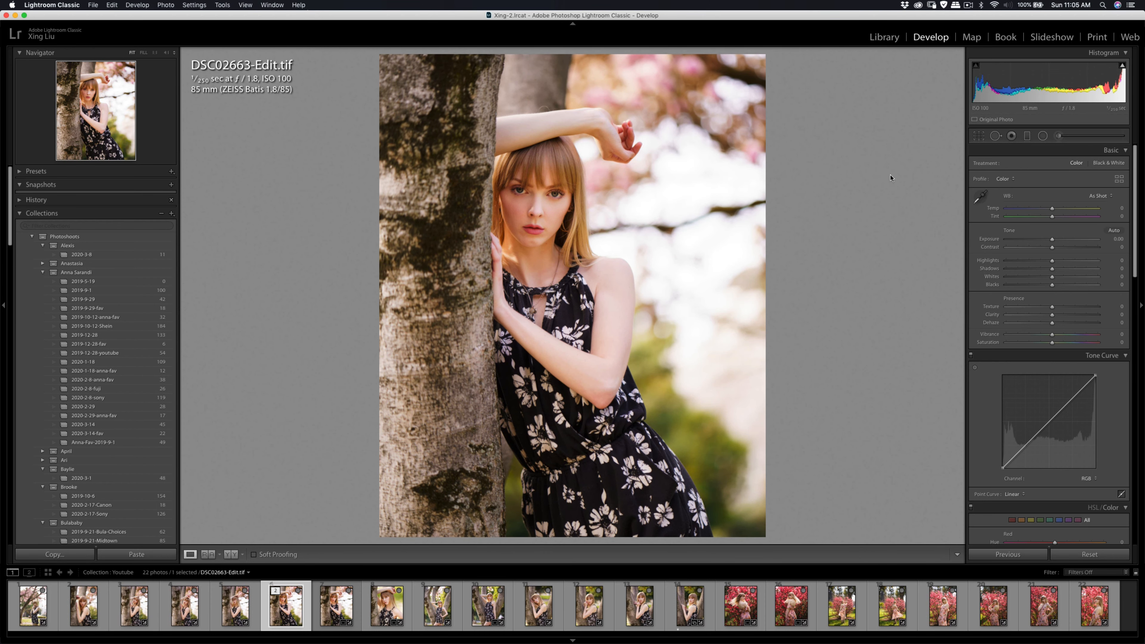
Step: Set Yellow saturation to -38, Green hue to -9 and Green saturation to -23, and check the face up close
scroll(1025, 290, down, 10)
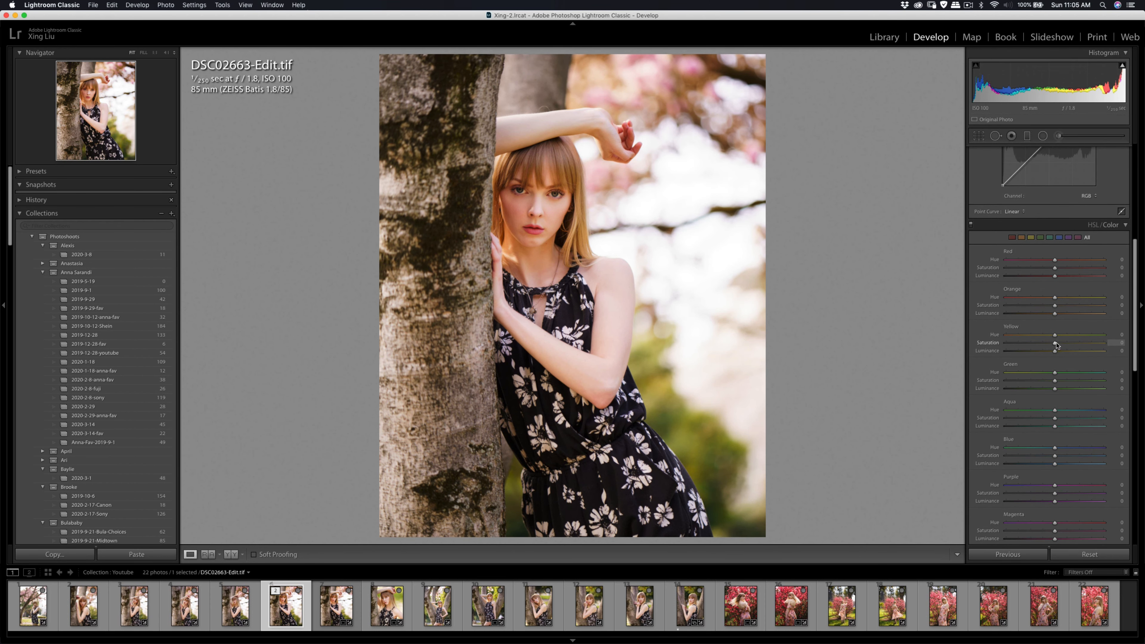
drag(1054, 342, 1041, 382)
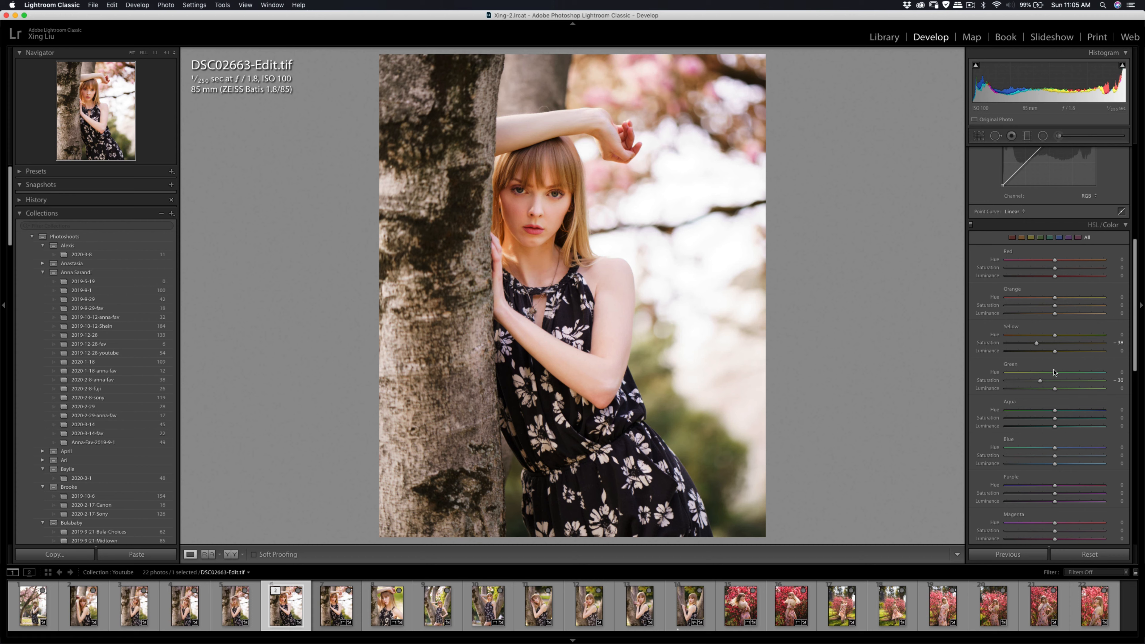
mouse_move(1054, 372)
mouse_down()
mouse_move(1032, 371)
mouse_move(1053, 371)
mouse_move(1044, 380)
mouse_up()
click(557, 197)
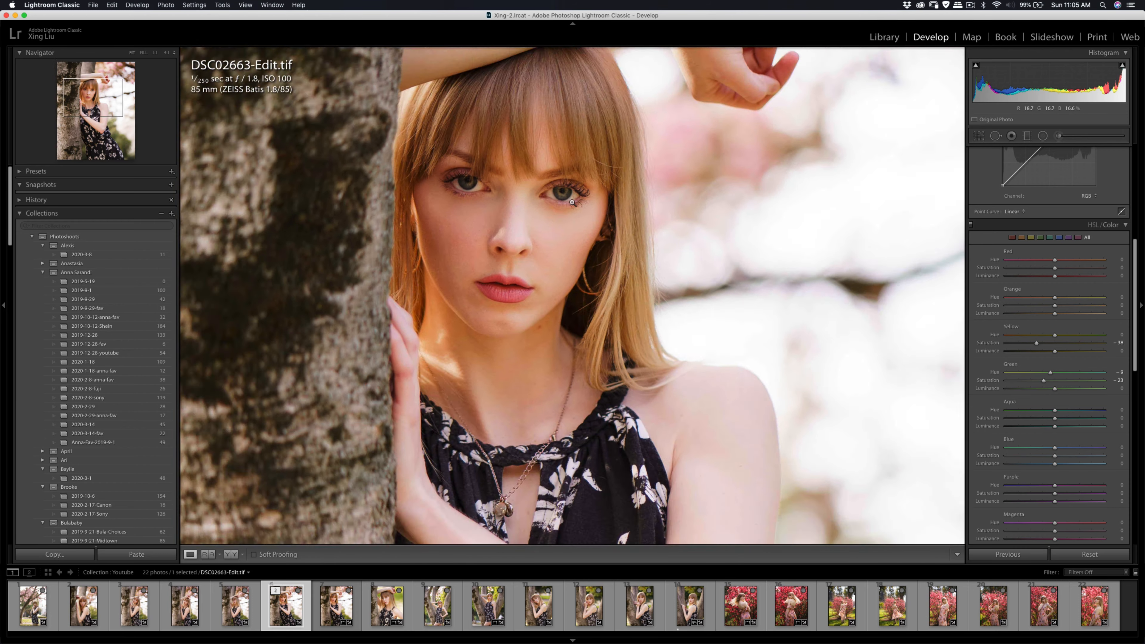
click(571, 202)
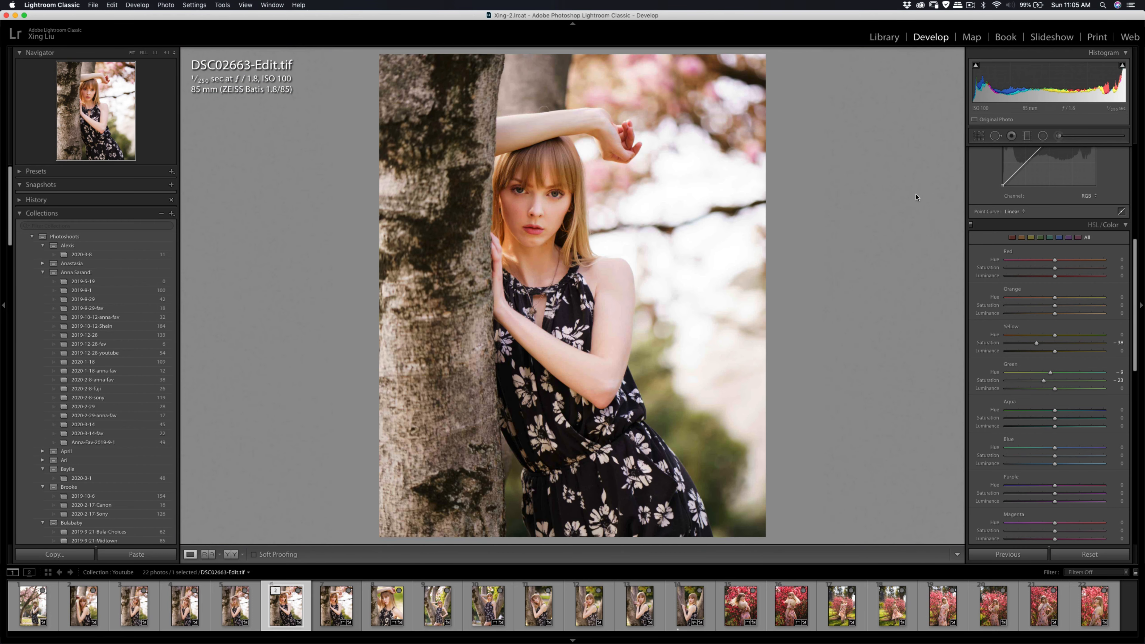
Step: Export DSC02663-Edit.tif to the specific folder on the hard drive, keeping the current export settings
key(super+shift+e)
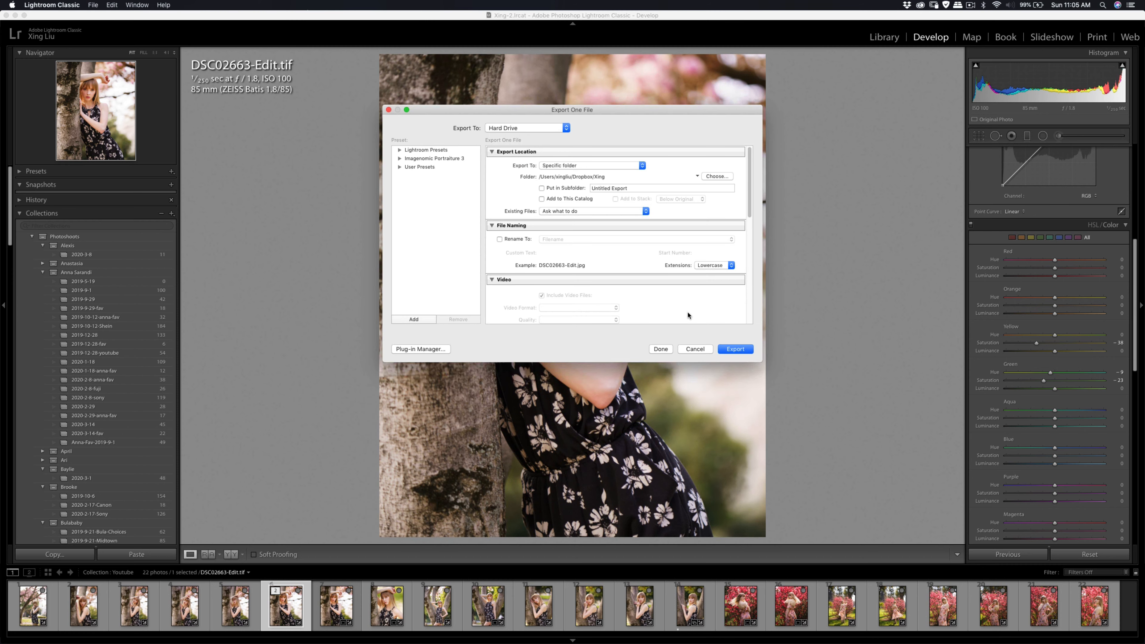
click(734, 348)
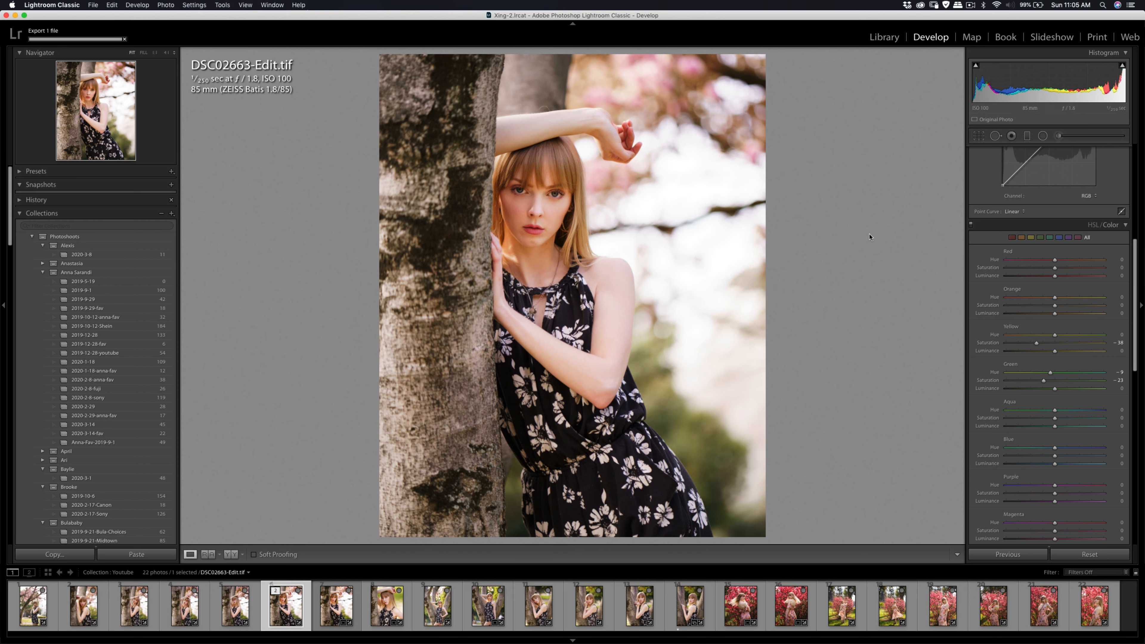